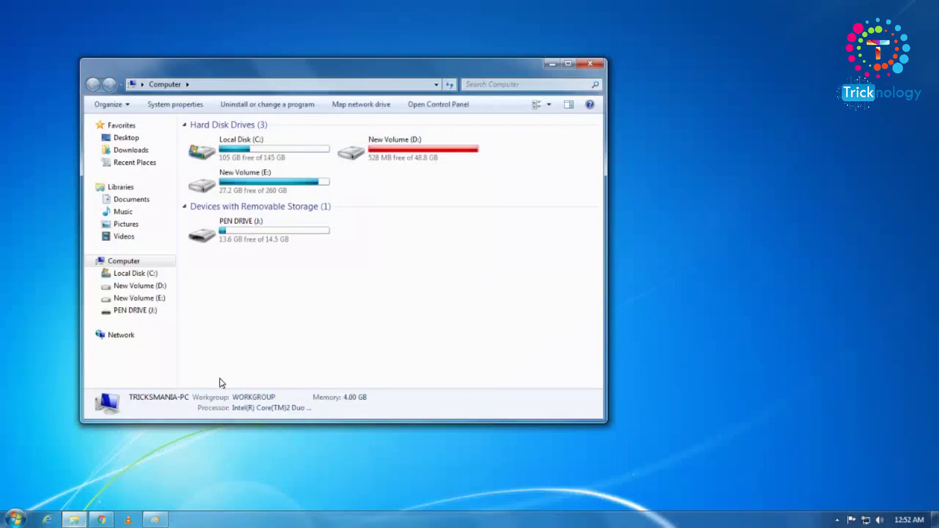
left_click_drag(350, 179, 503, 204)
left_click_drag(348, 174, 496, 202)
left_click_drag(299, 150, 500, 198)
left_click_drag(356, 172, 503, 202)
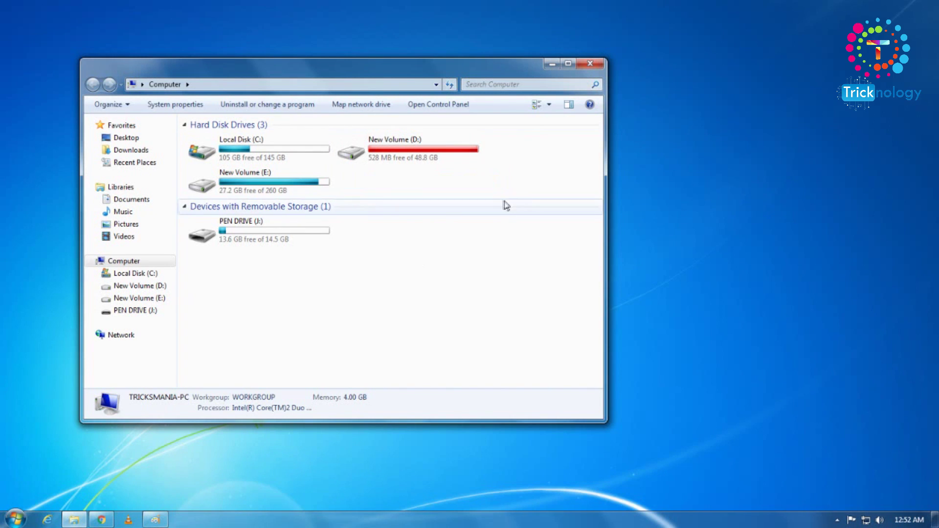
right_click(257, 174)
left_click(53, 401)
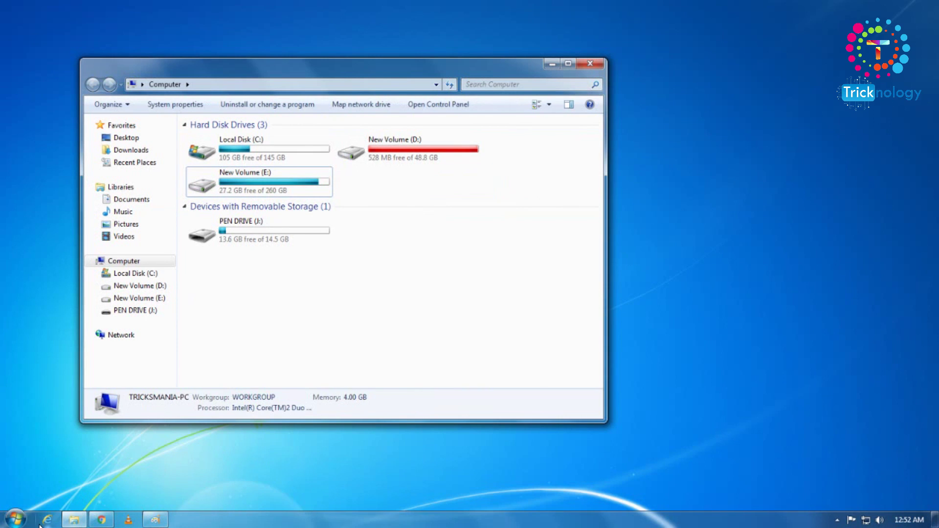
Open Computer Management from the Start menu's Computer entry and reposition its window.
left_click(16, 519)
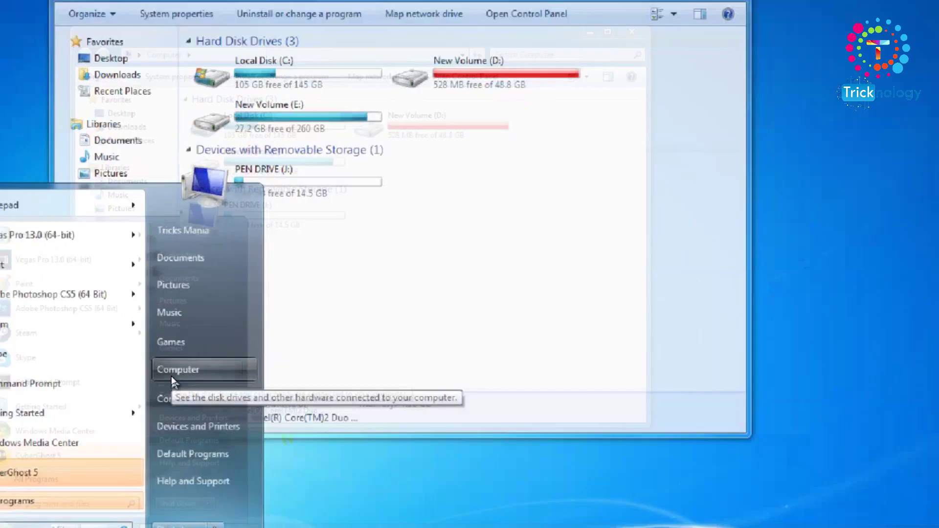
right_click(171, 376)
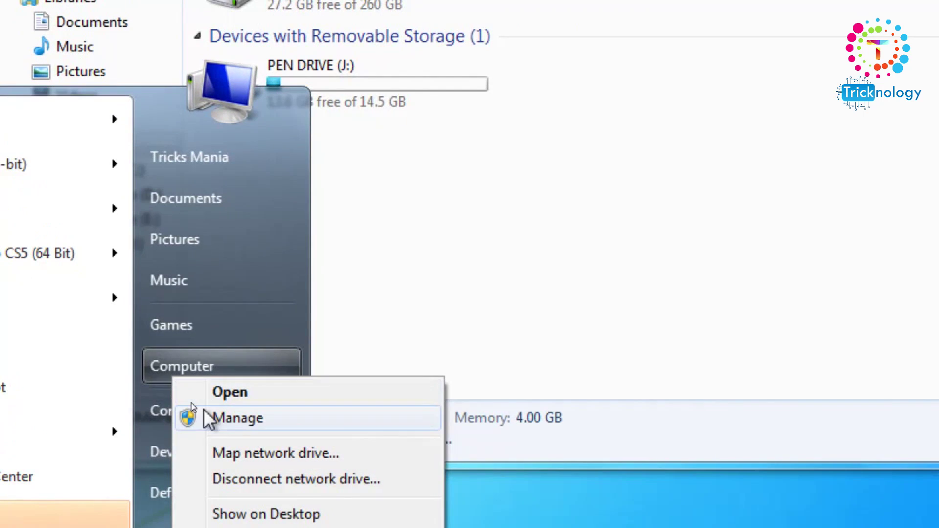
left_click(213, 428)
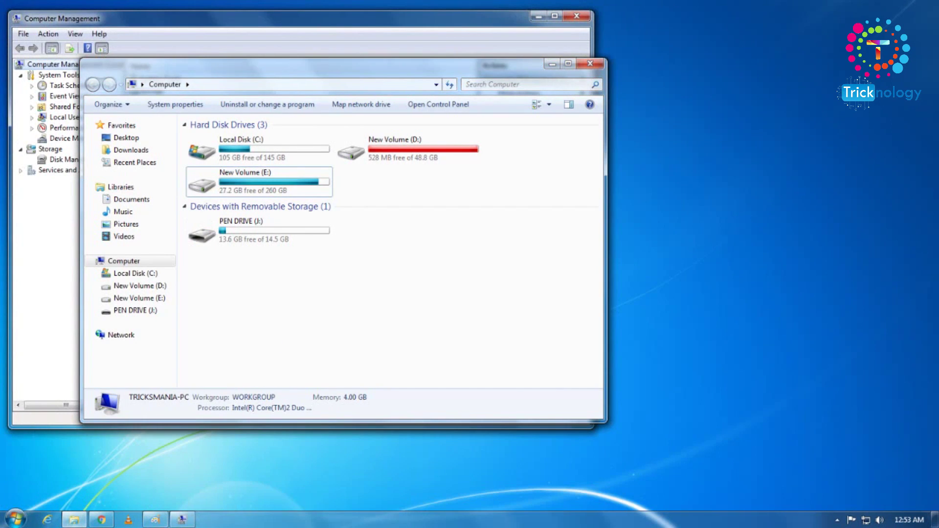
left_click(266, 25)
left_click_drag(266, 25, 456, 44)
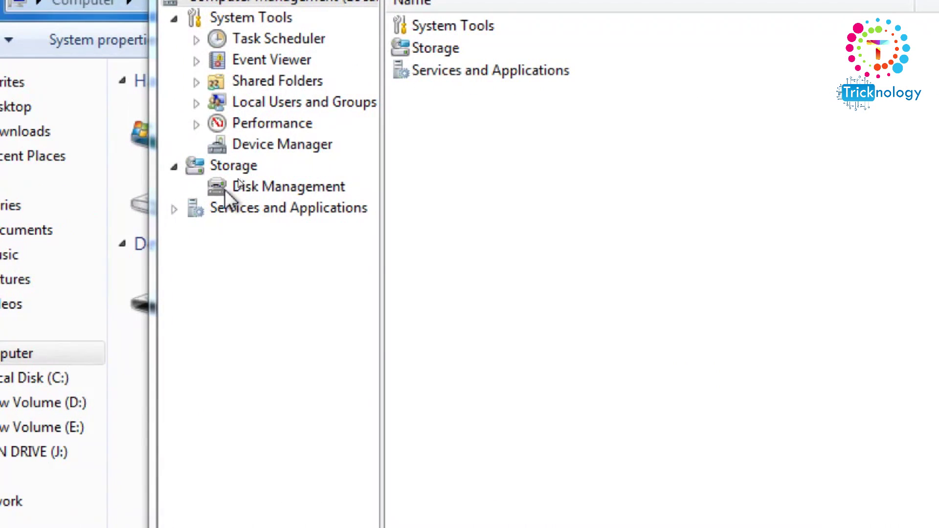
Show Disk Management with Disk 0's partitions and 9.77 GB free space, then call up the Run box.
left_click(240, 187)
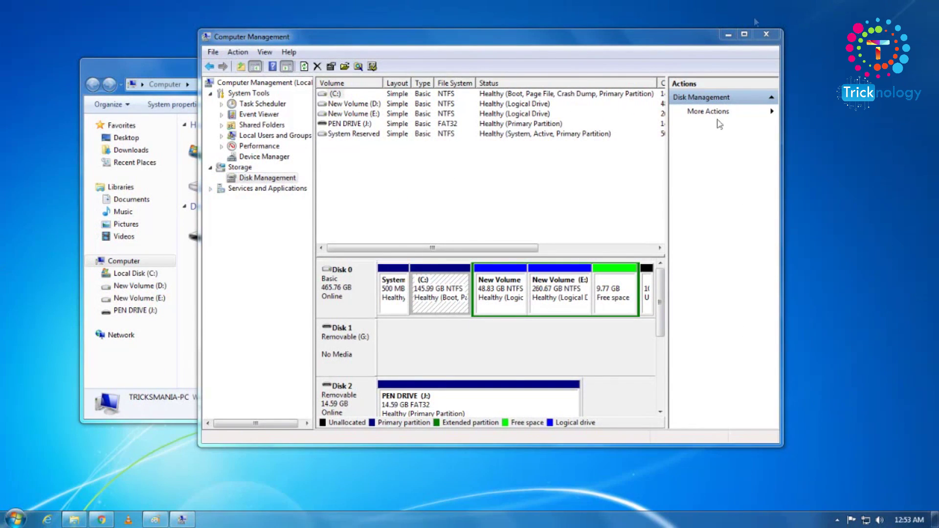
left_click_drag(522, 43, 495, 47)
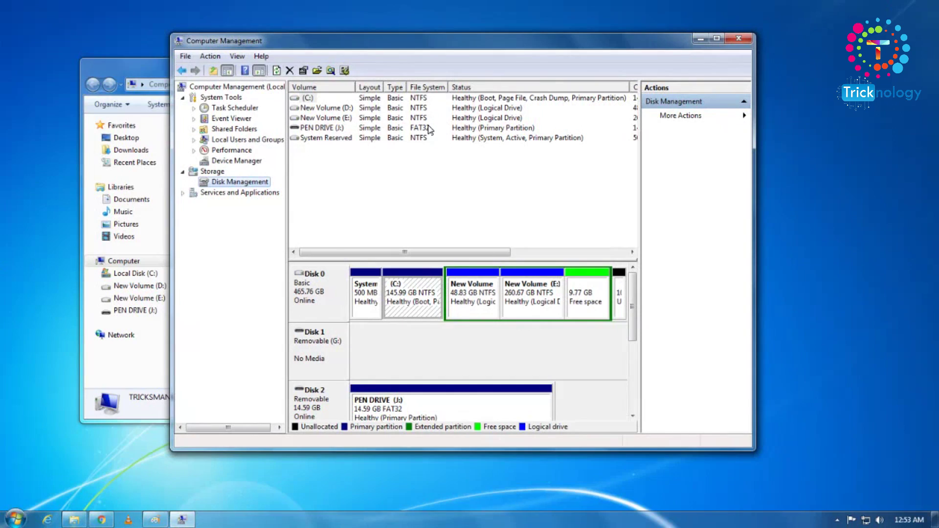
key("super+r")
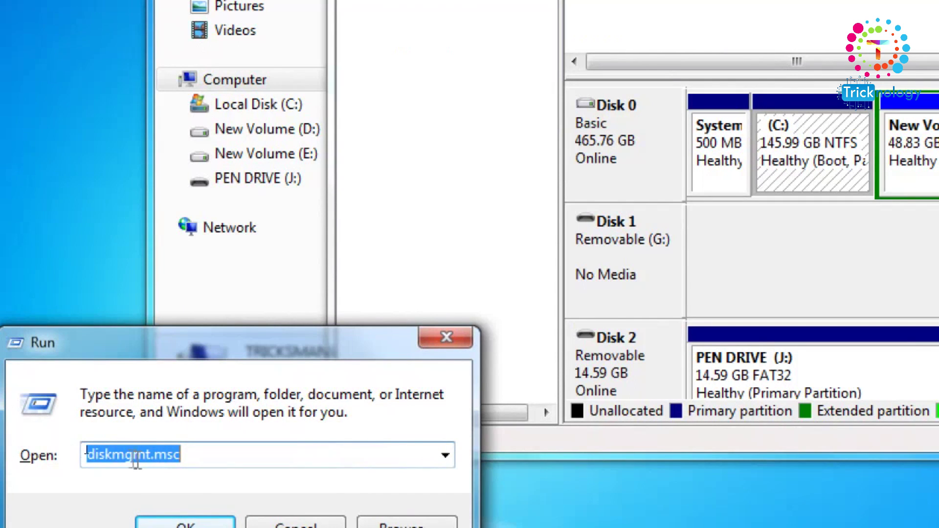
Run diskmgmt.msc to launch the standalone Disk Management window.
left_click(166, 455)
left_click_drag(225, 447, 90, 443)
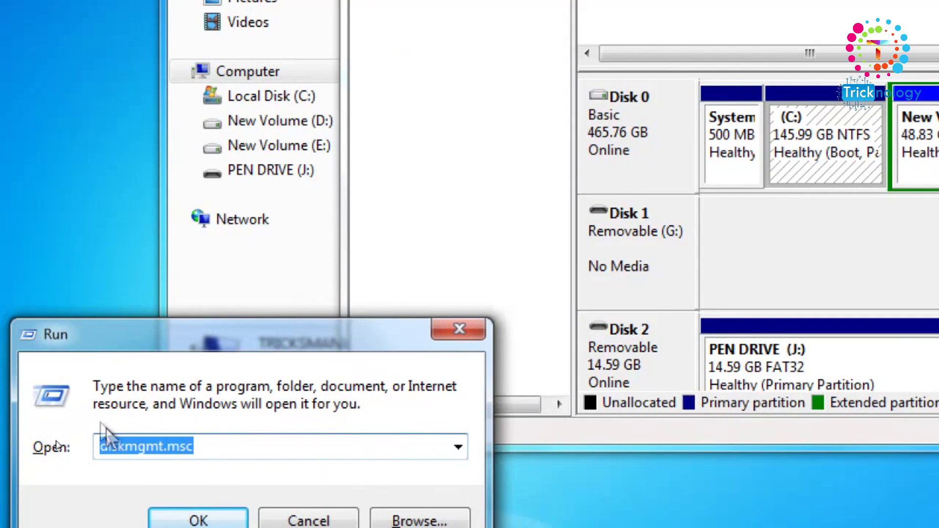
left_click(122, 446)
double_click(122, 446)
left_click(207, 450)
left_click_drag(207, 450, 8, 452)
type("diskmgmt.msc")
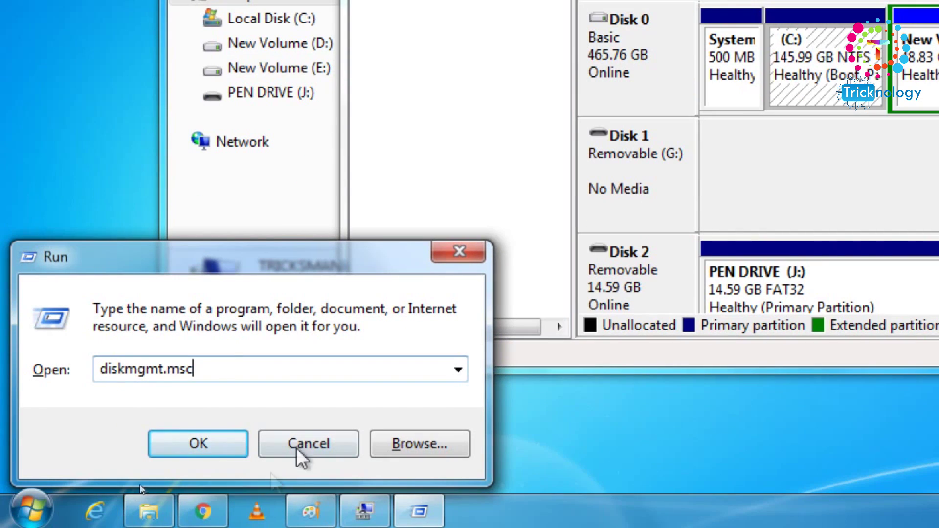
left_click(226, 455)
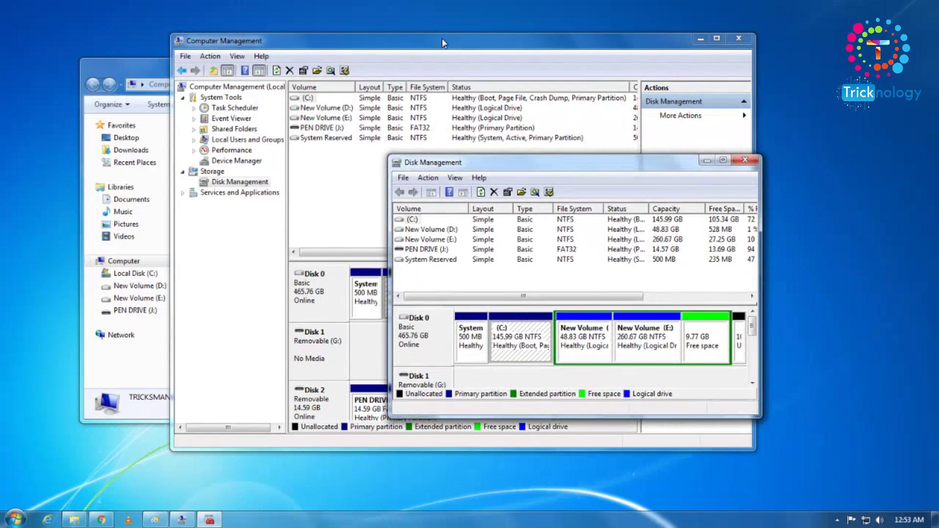
Close Computer Management and enlarge the floating Disk Management window to show Disks 0–3.
left_click_drag(500, 171, 449, 135)
left_click(716, 38)
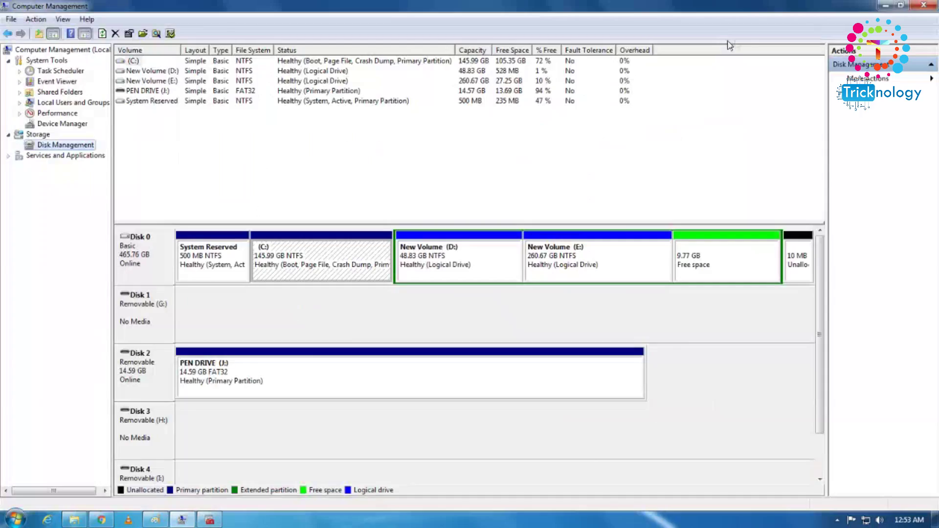
key("alt+F4")
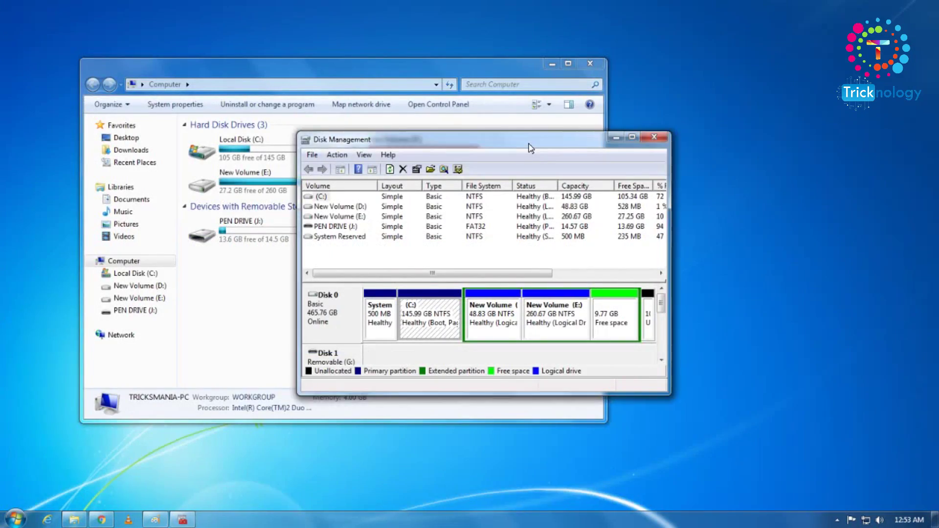
double_click(530, 145)
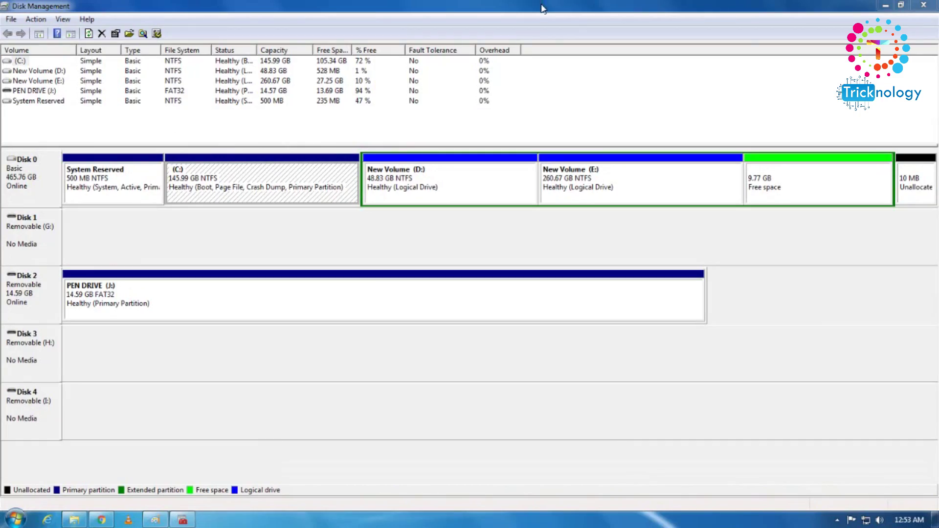
left_click_drag(542, 8, 392, 64)
left_click_drag(574, 312, 736, 437)
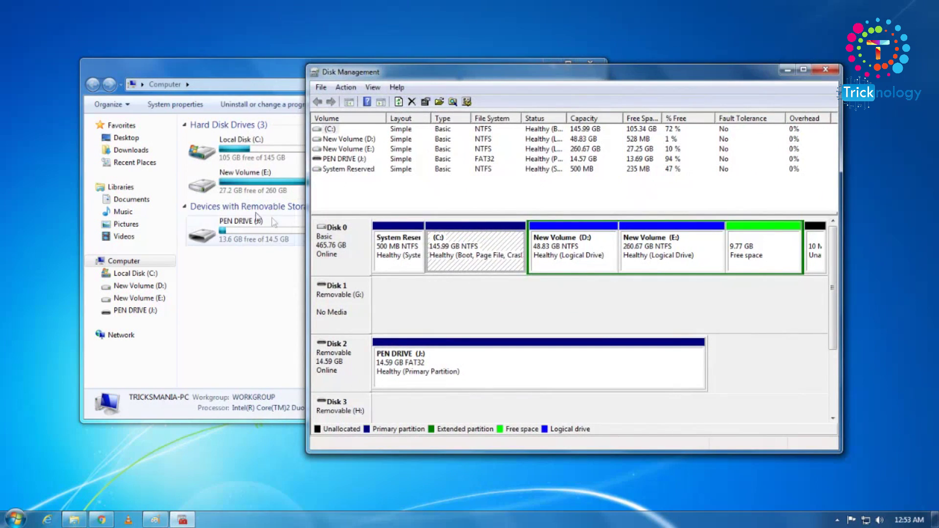
left_click(264, 184)
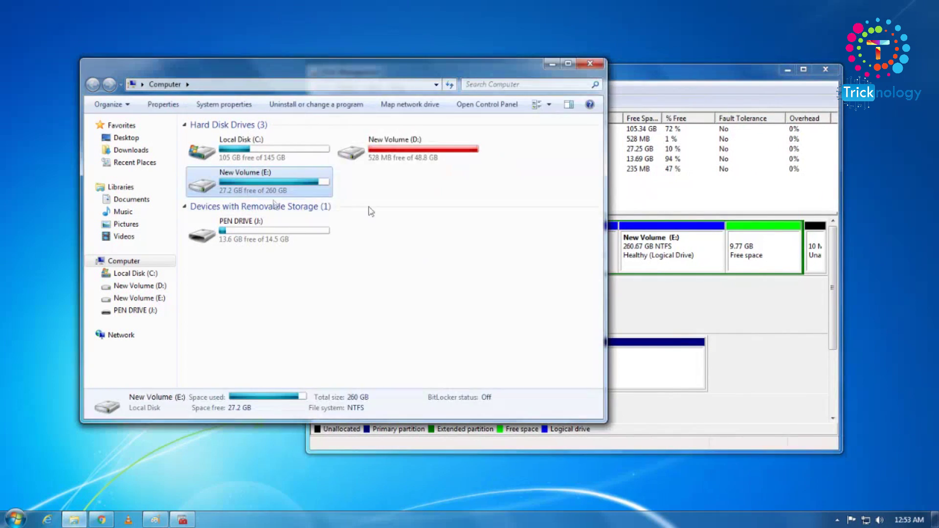
right_click(639, 250)
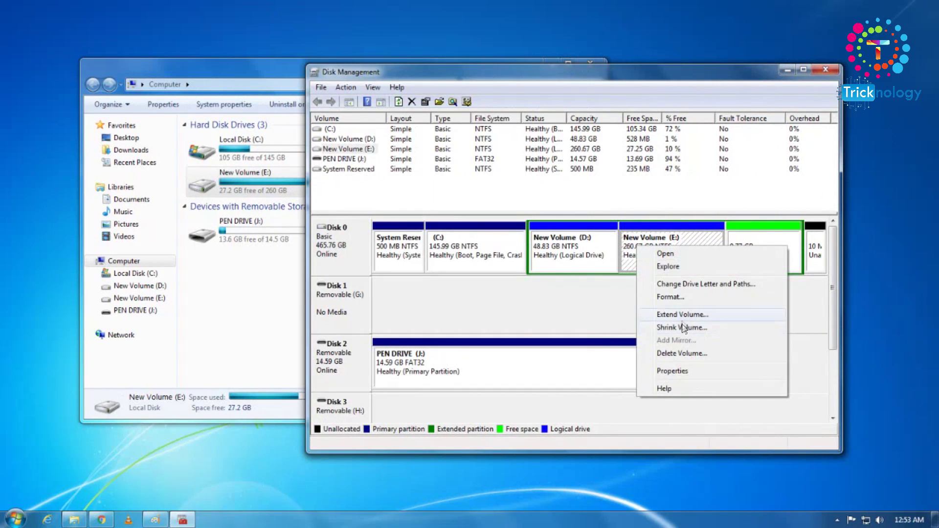
key("Escape")
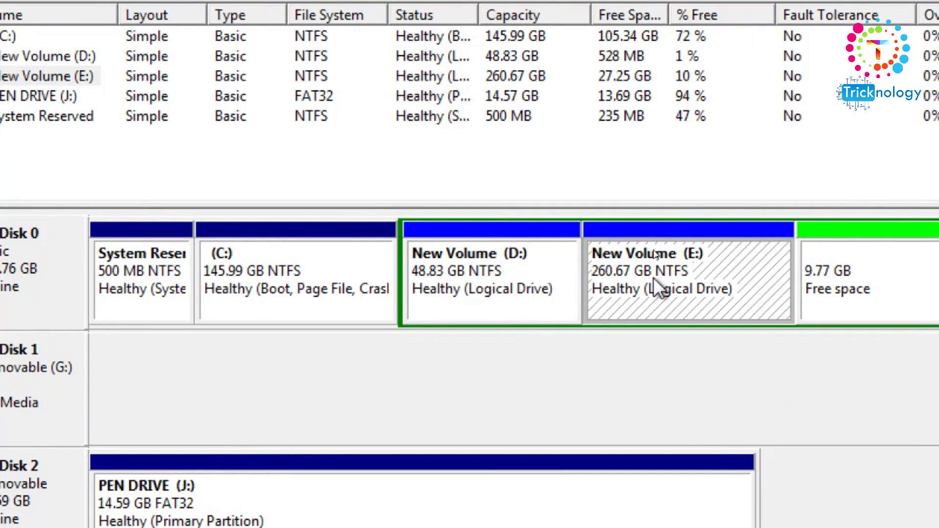
right_click(626, 249)
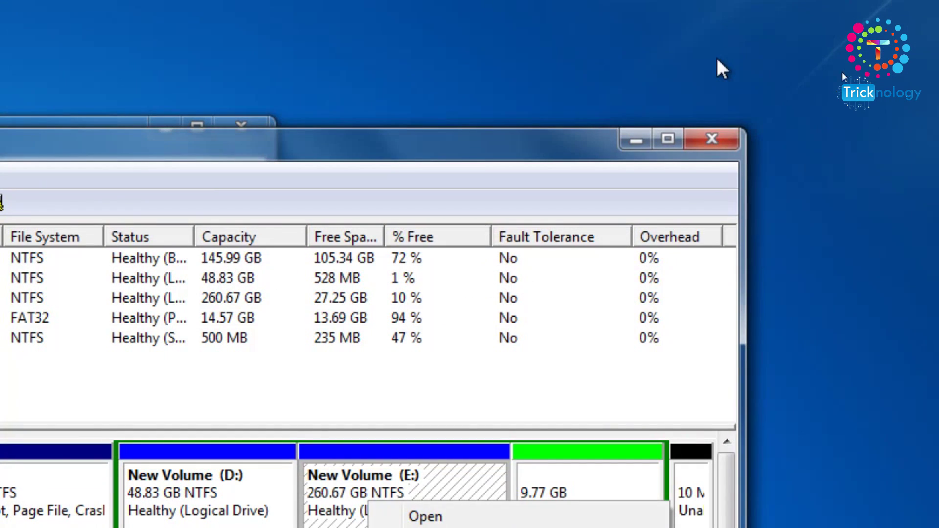
left_click(715, 56)
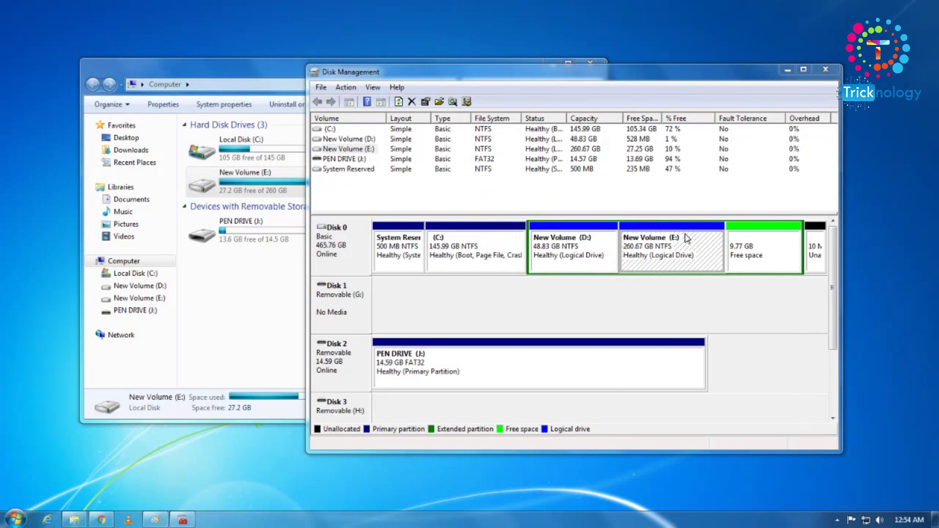
left_click(271, 337)
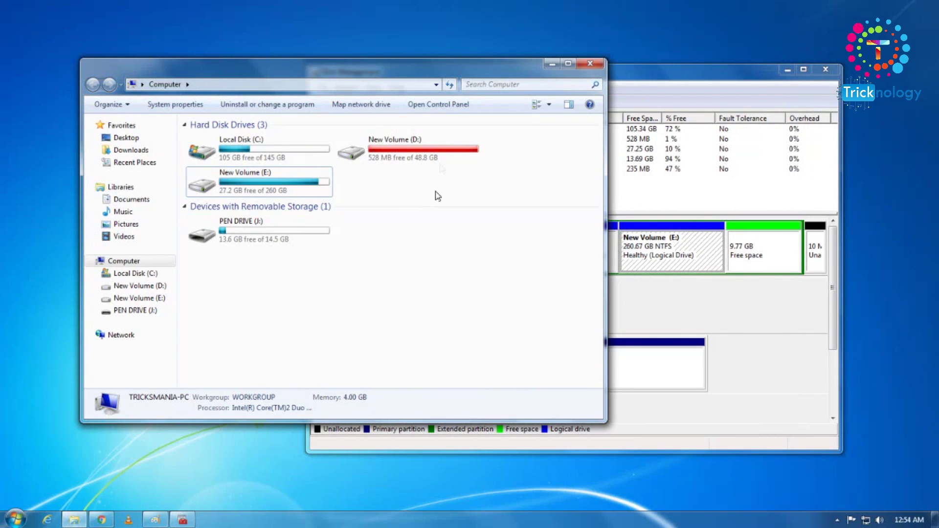
left_click(755, 248)
Turn the 9.77 GB free space into a 10000 MB NTFS quick-formatted simple volume F:.
right_click(738, 249)
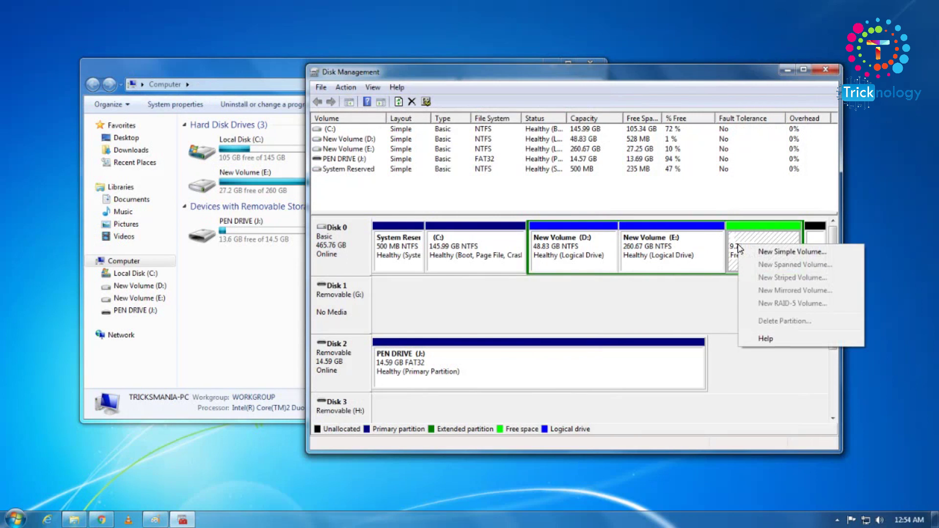
left_click(737, 263)
right_click(751, 237)
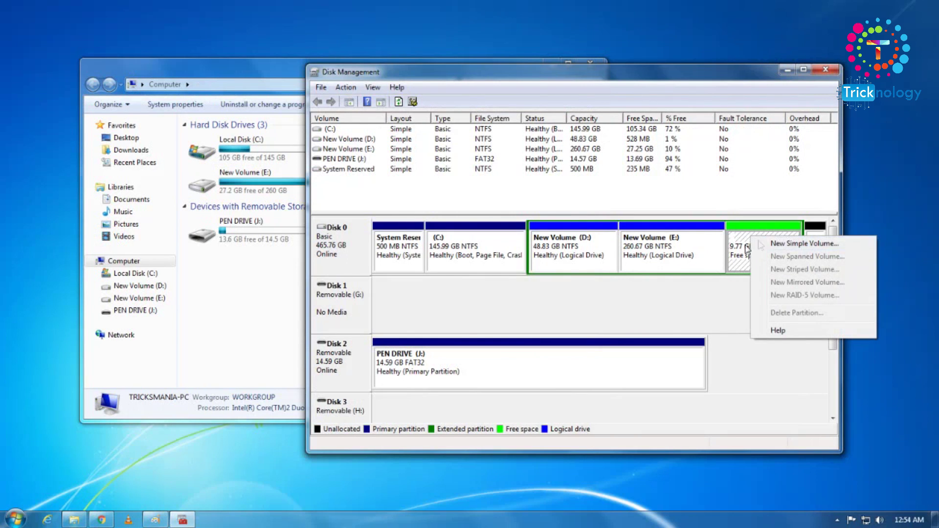
key("Escape")
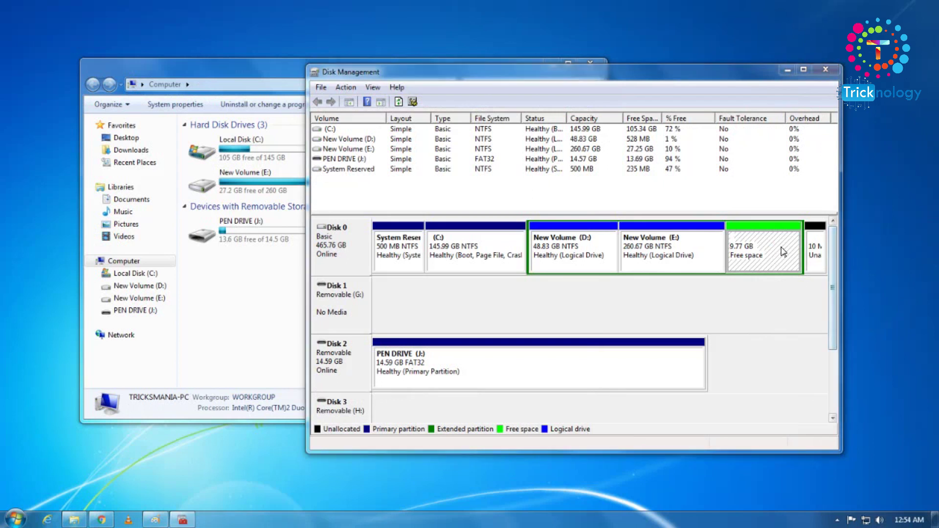
right_click(782, 249)
left_click(835, 256)
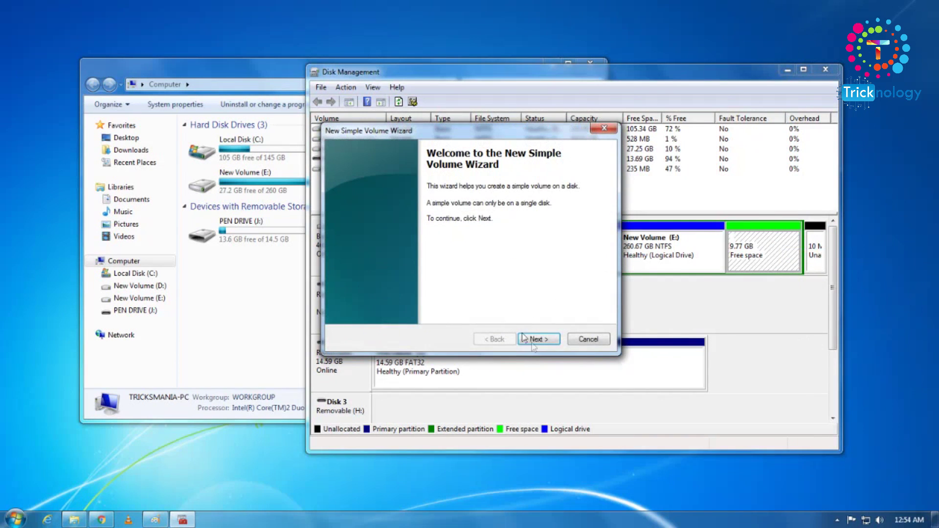
left_click(535, 342)
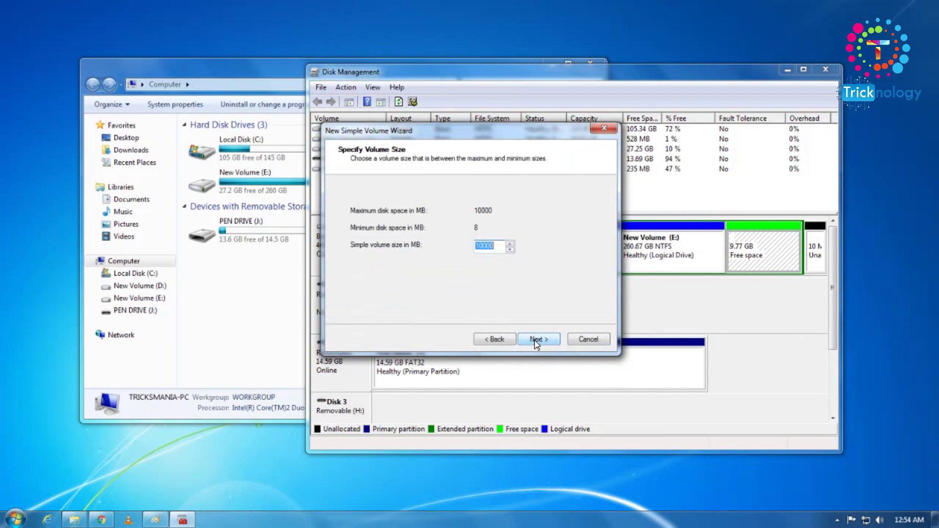
left_click(538, 342)
left_click(537, 341)
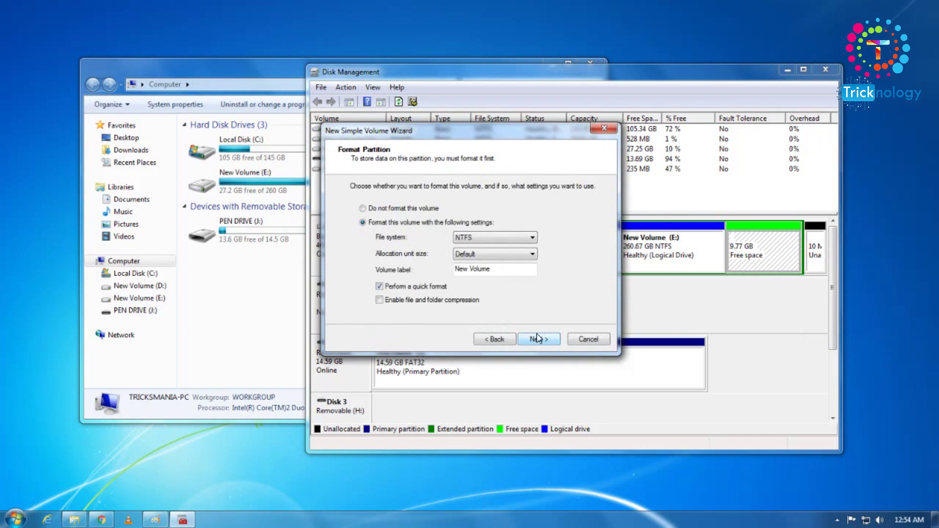
left_click(538, 339)
left_click(539, 337)
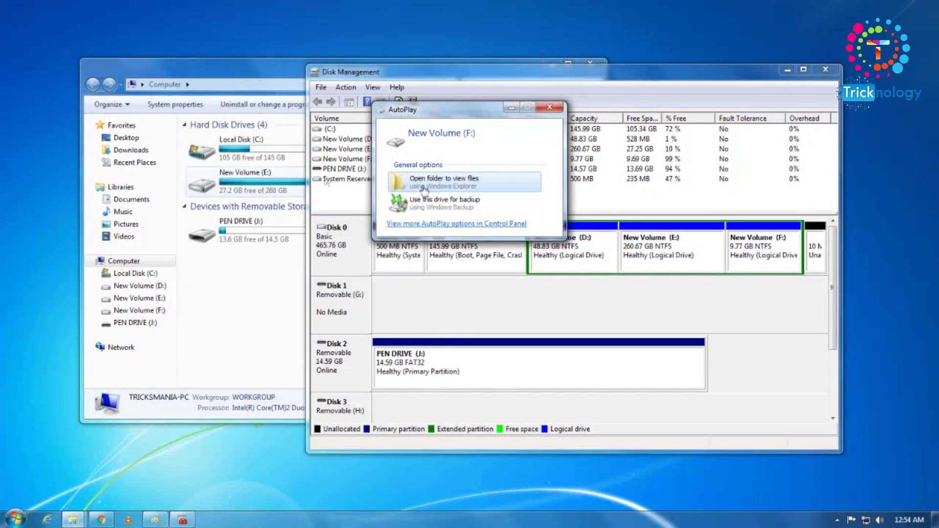
key("Escape")
Open New Volume (F:) to confirm it is empty, then return to the drive list.
left_click(280, 63)
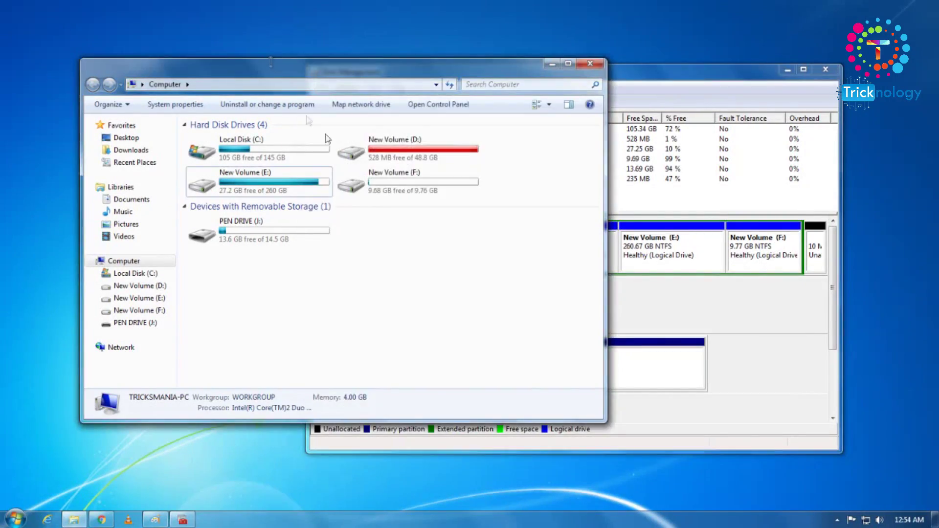
double_click(392, 195)
left_click(93, 85)
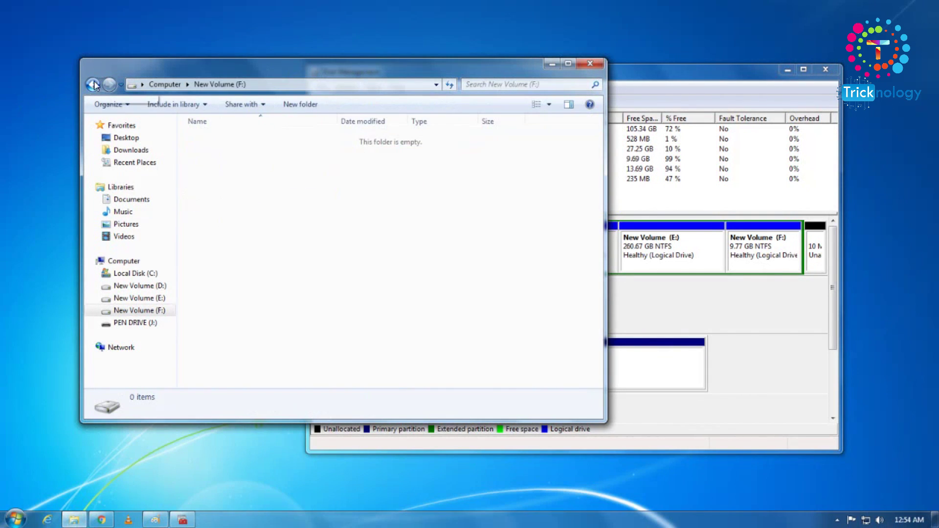
left_click(92, 84)
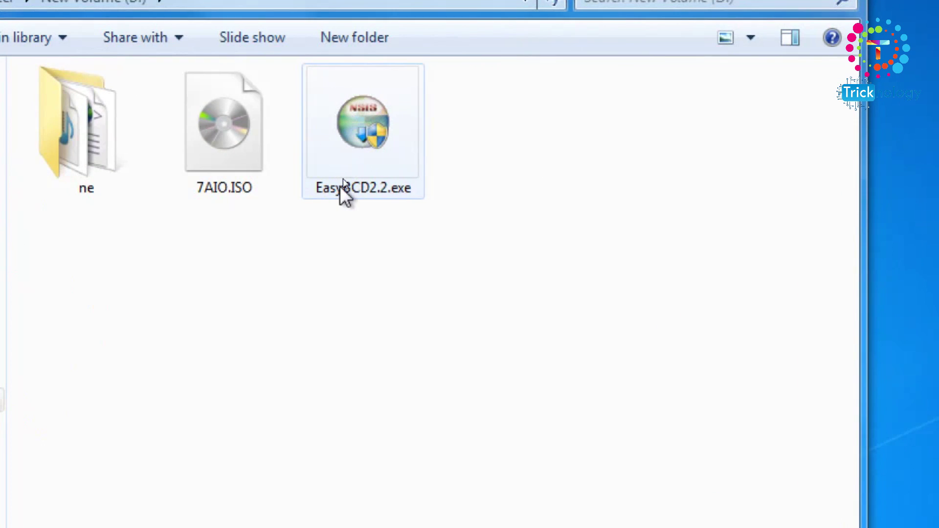
Launch the EasyBCD2.2.exe installer from New Volume (D:).
left_click(343, 179)
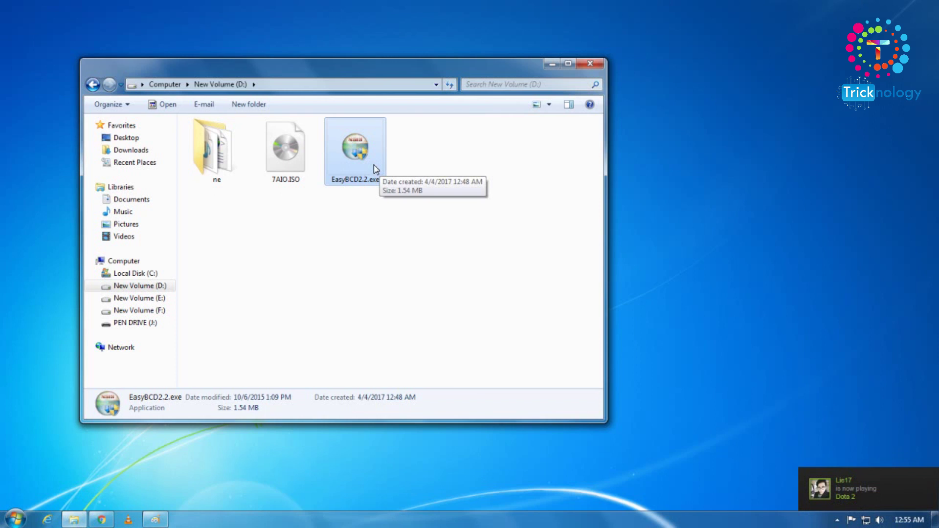
right_click(363, 152)
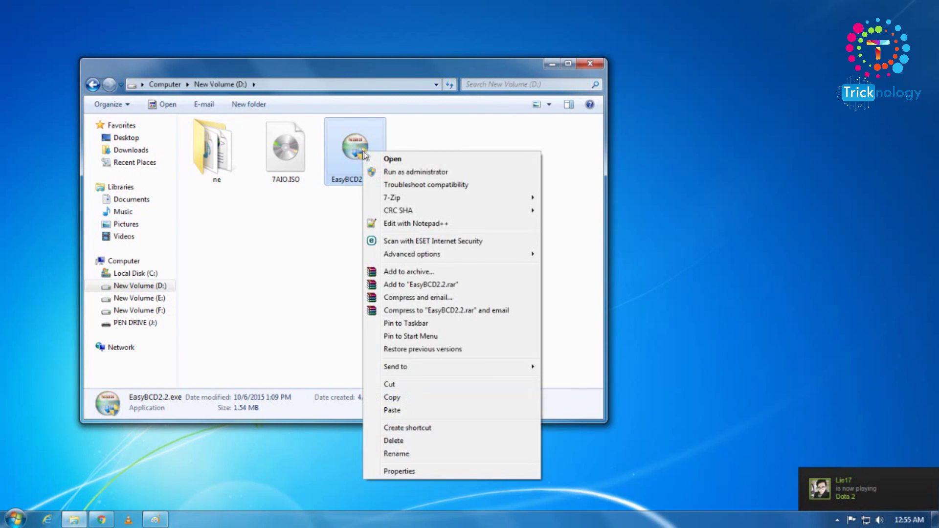
left_click(386, 158)
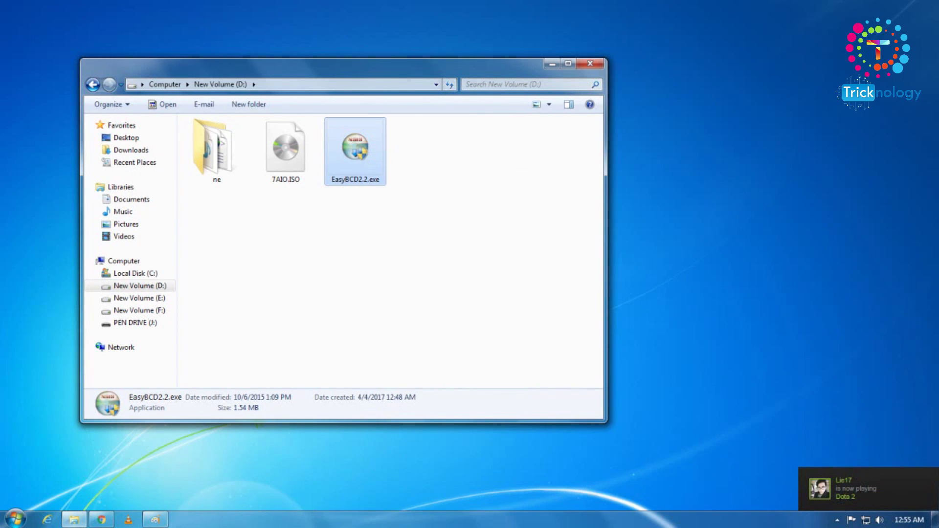
Install EasyBCD 2.2 with default components into Program Files and launch it on finish.
left_click(541, 353)
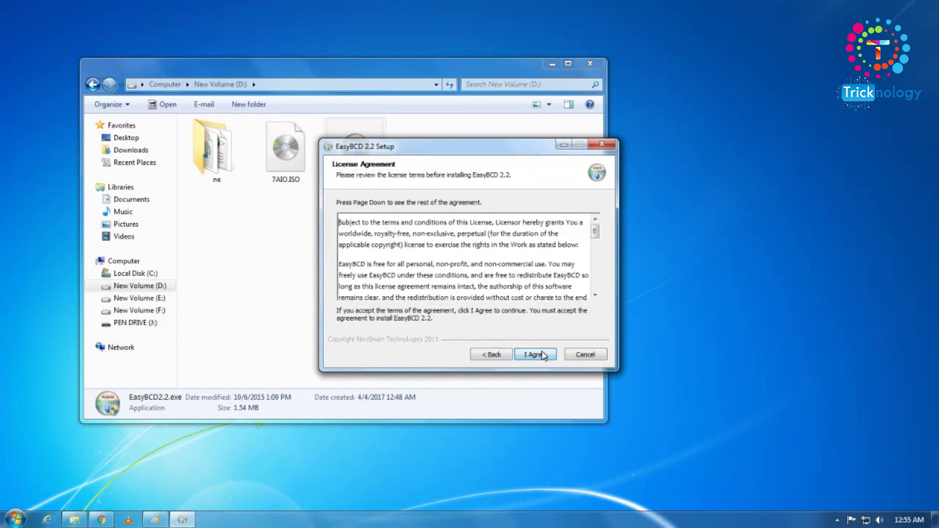
left_click(535, 354)
left_click(535, 354)
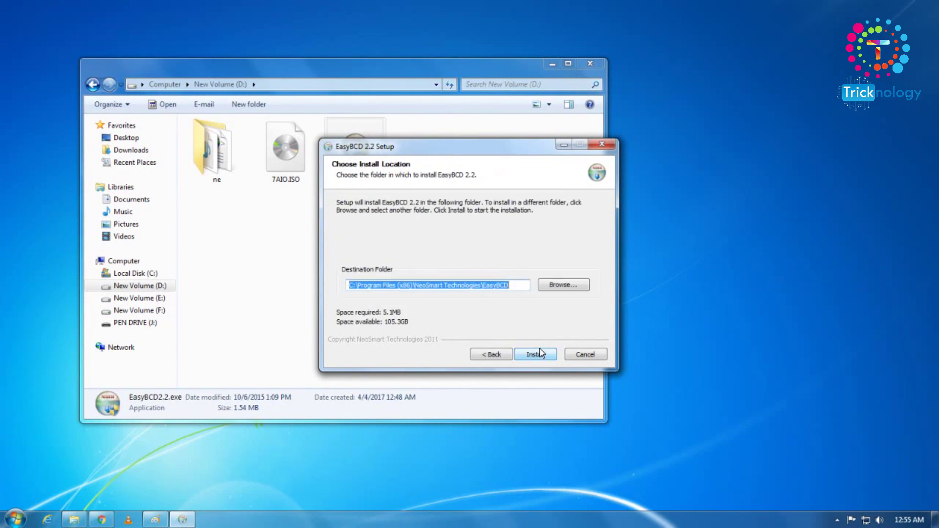
left_click(535, 354)
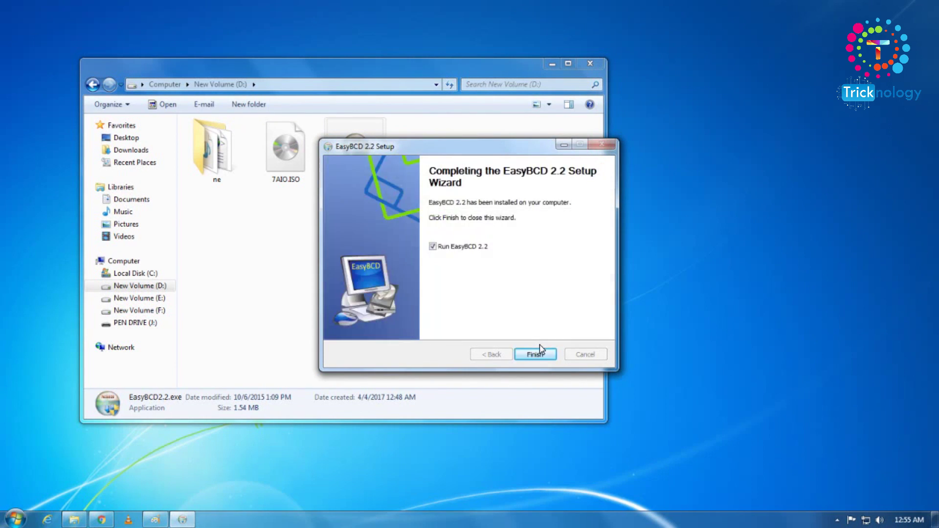
left_click(534, 356)
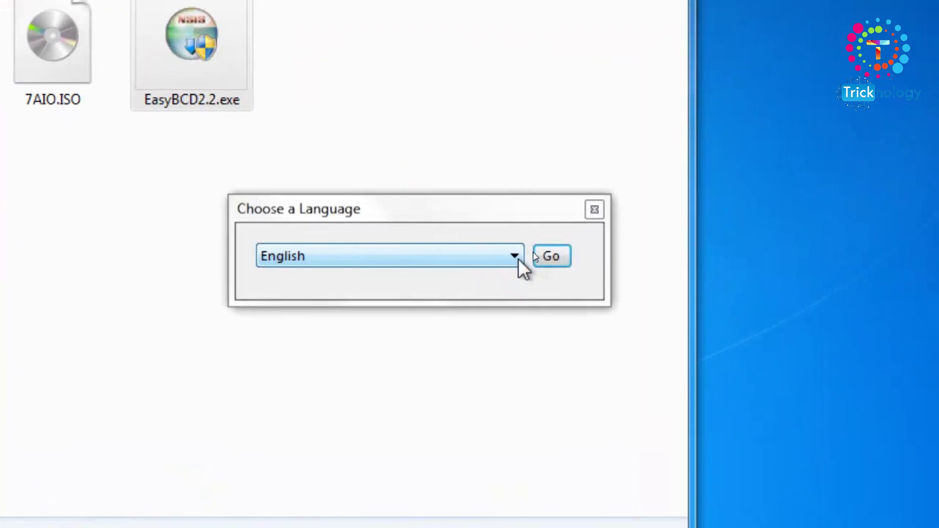
Start EasyBCD in English, acknowledge the non-commercial licence notice and decline the update.
left_click(327, 263)
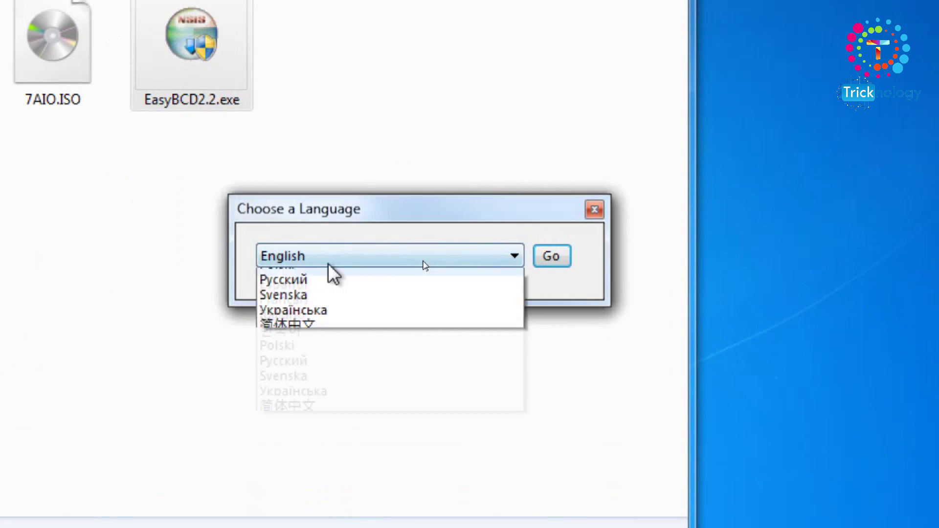
left_click(329, 263)
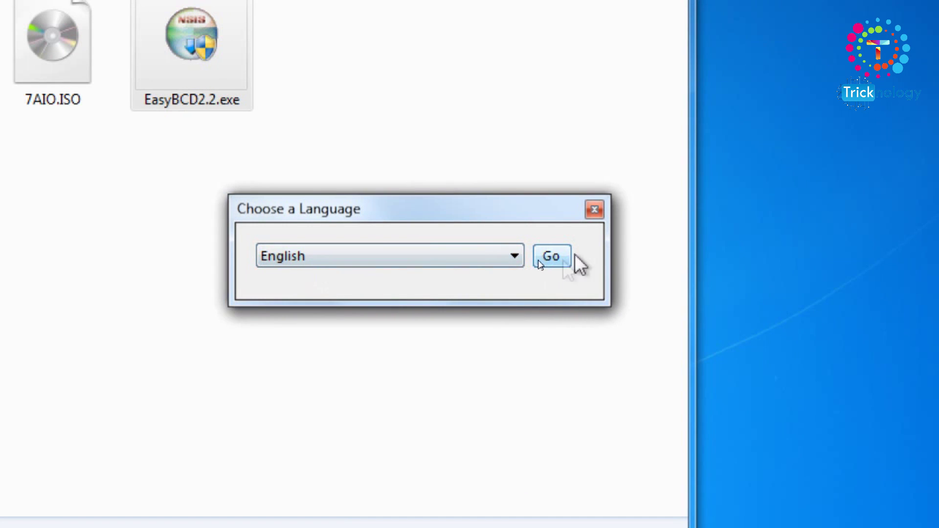
left_click(554, 262)
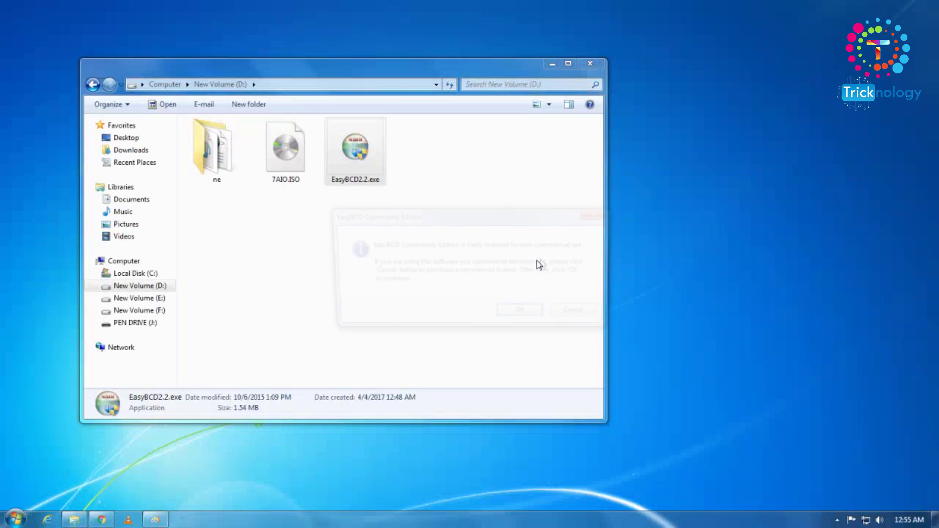
left_click(520, 313)
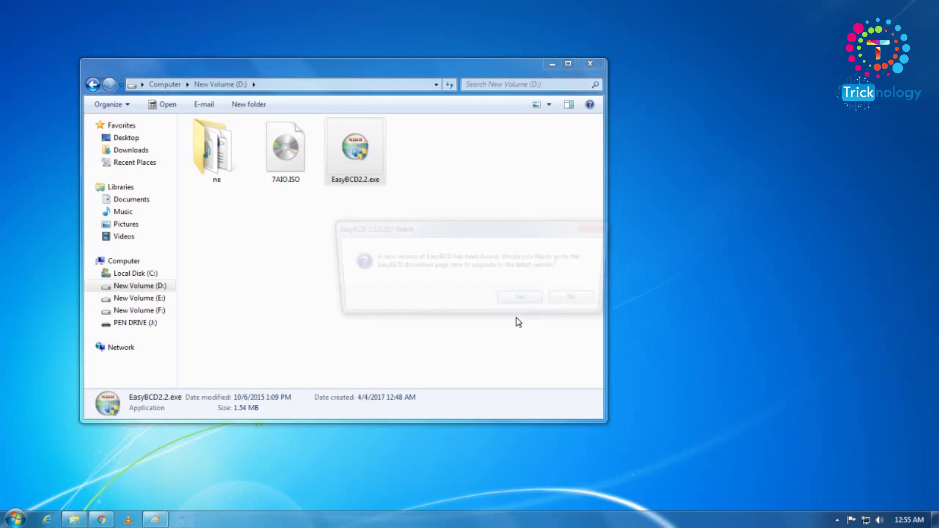
left_click(576, 304)
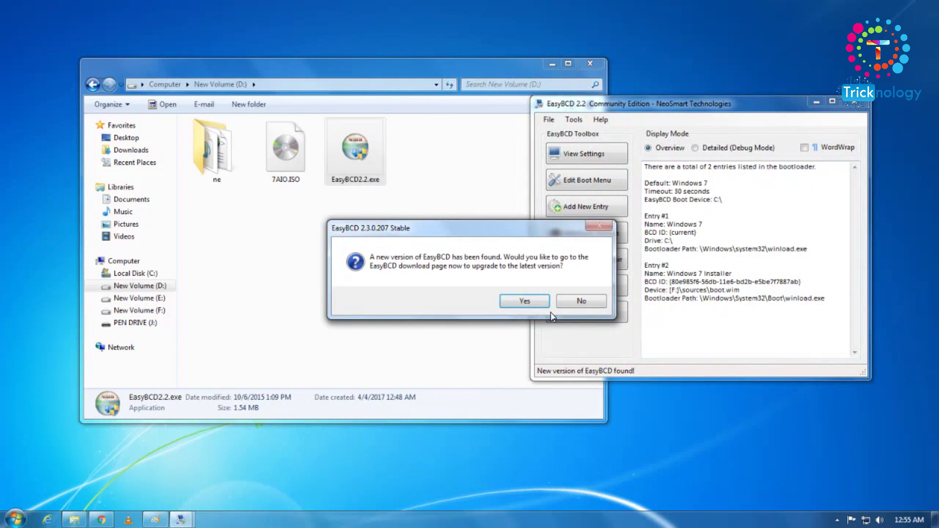
left_click(579, 302)
left_click(298, 174)
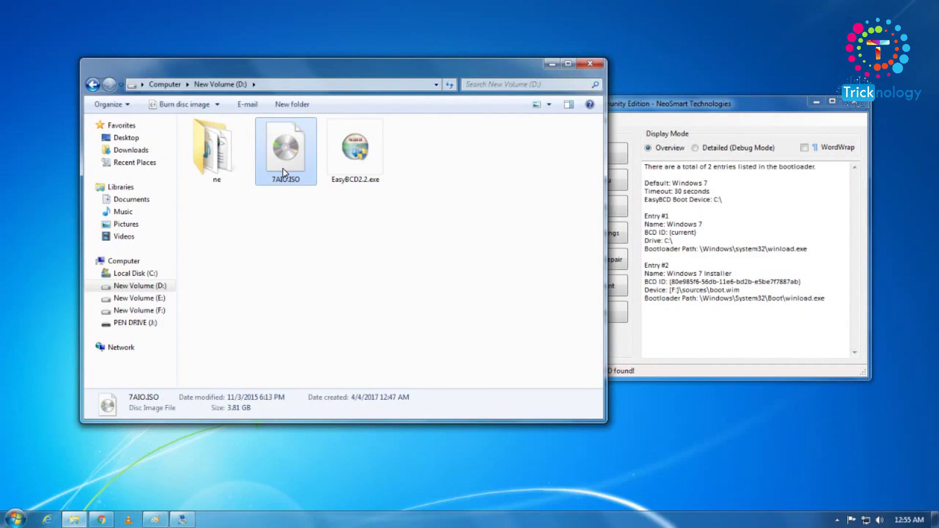
Extract 7AIO.ISO from D: with WinRAR into New Volume (F:).
right_click(283, 173)
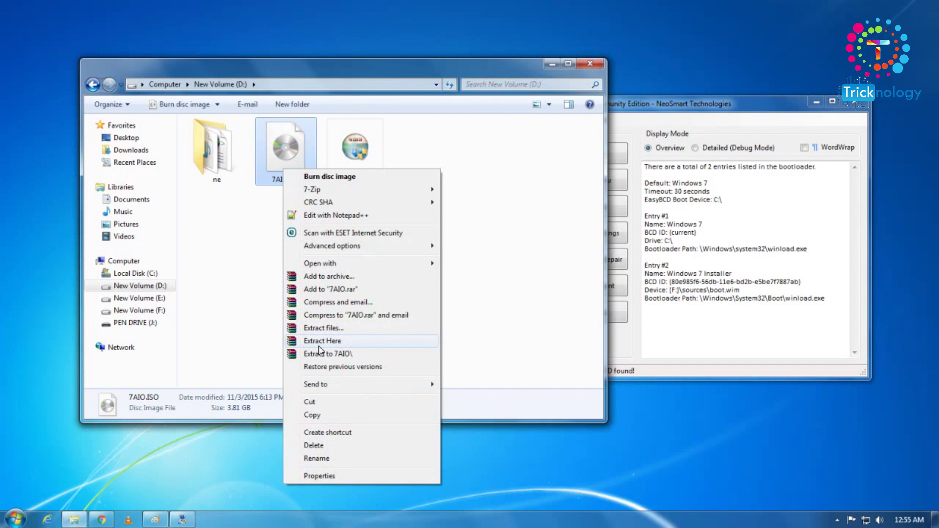
left_click(265, 202)
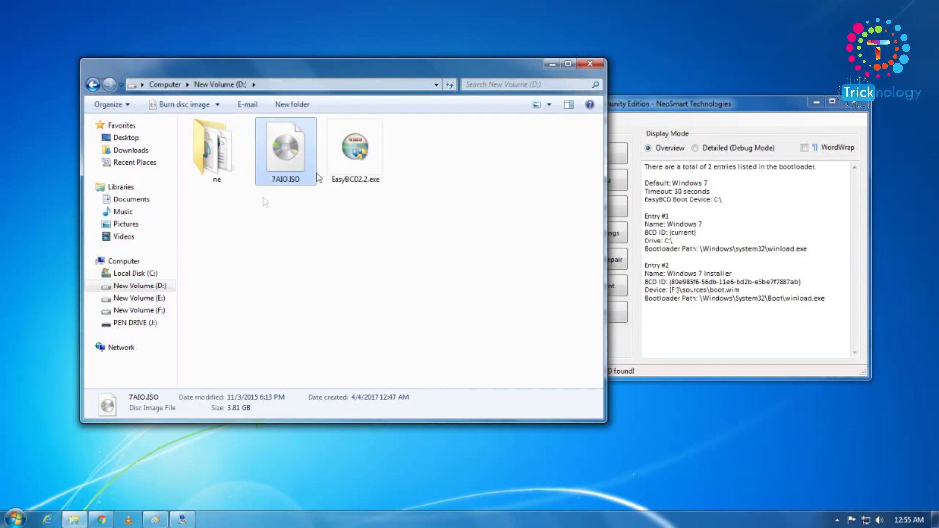
left_click(137, 310)
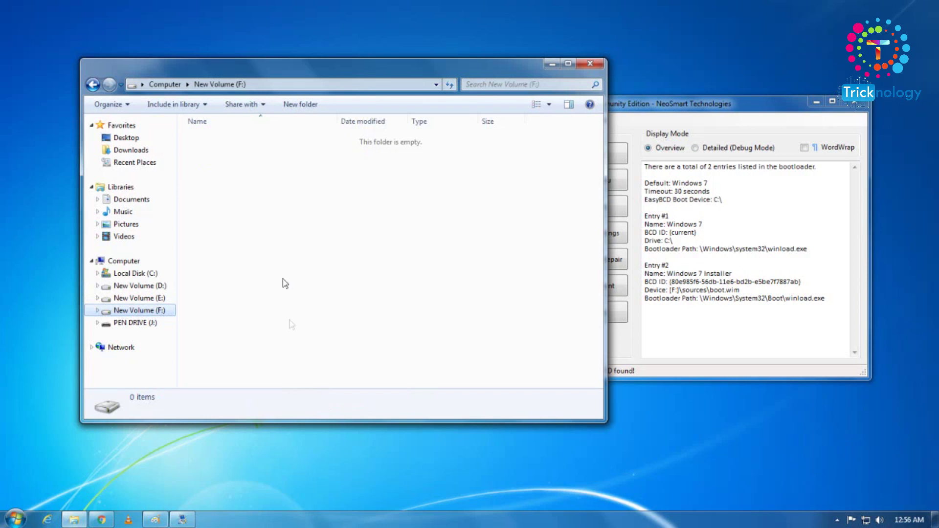
left_click(142, 286)
right_click(284, 160)
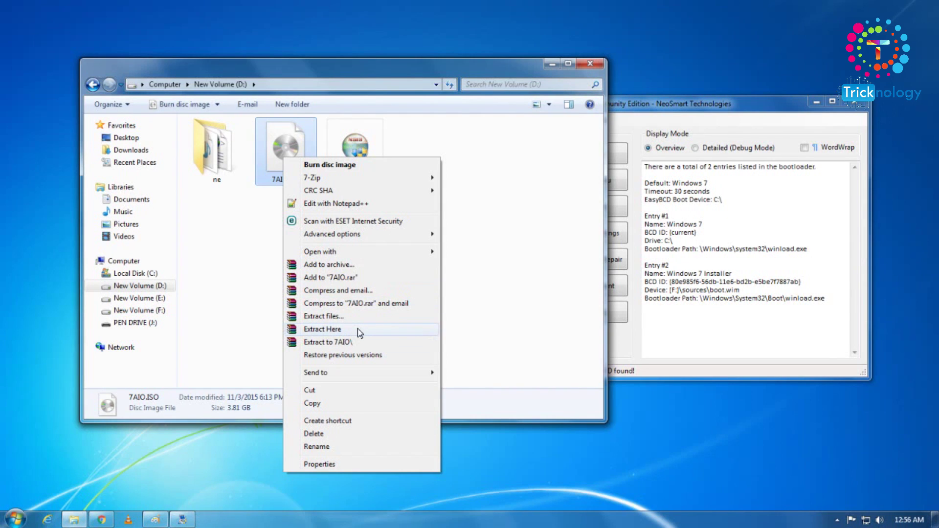
left_click(321, 316)
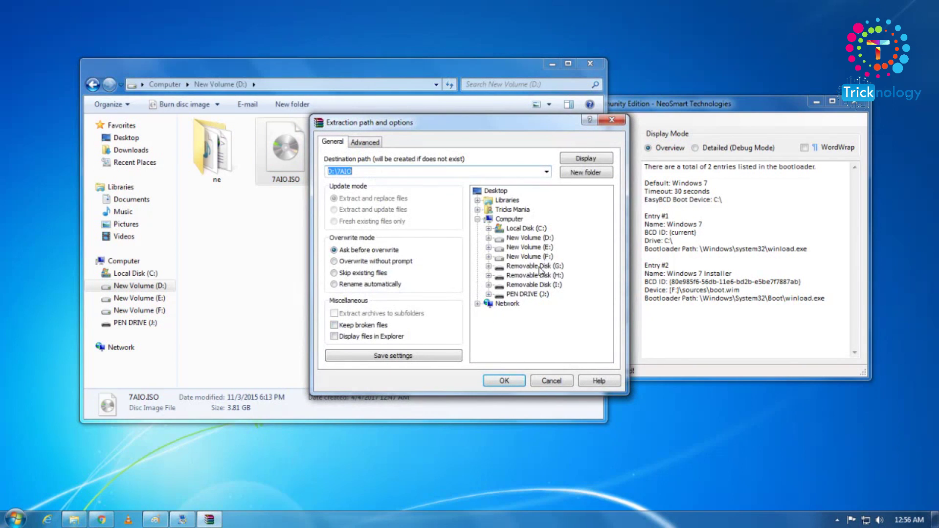
left_click(537, 257)
left_click(166, 310)
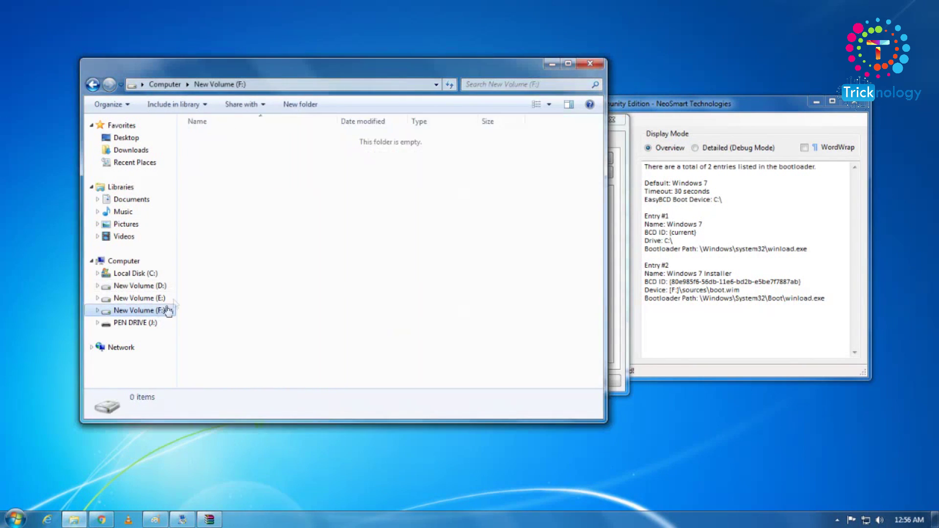
left_click(135, 262)
left_click(398, 174)
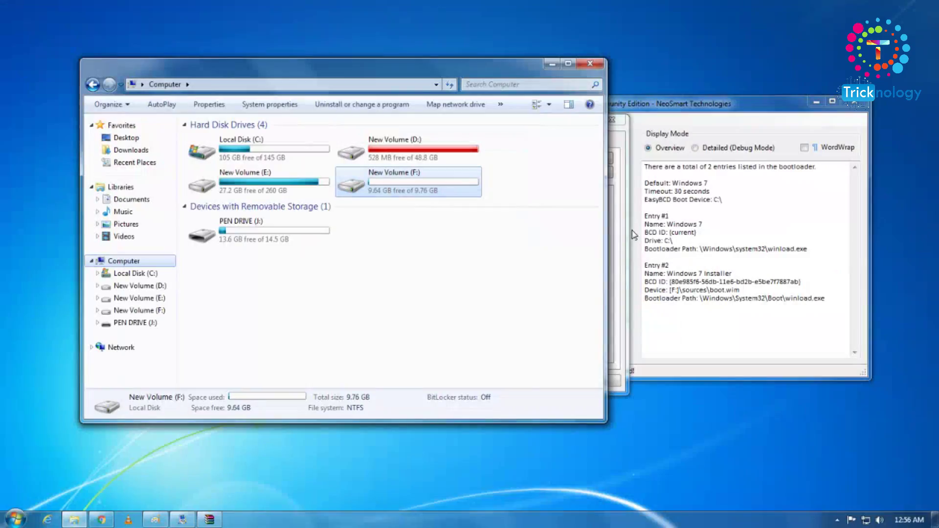
left_click(621, 208)
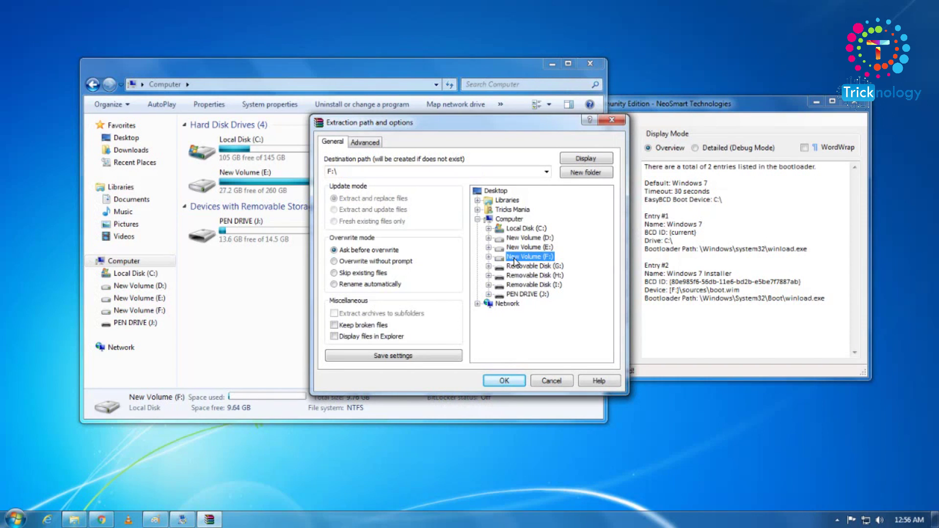
left_click(500, 380)
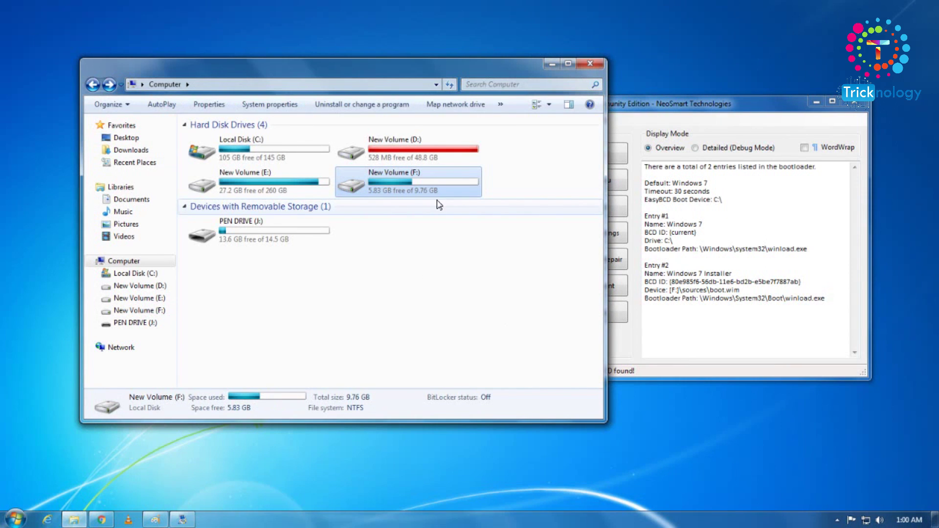
Open New Volume (F:) and review its eight extracted items.
double_click(410, 199)
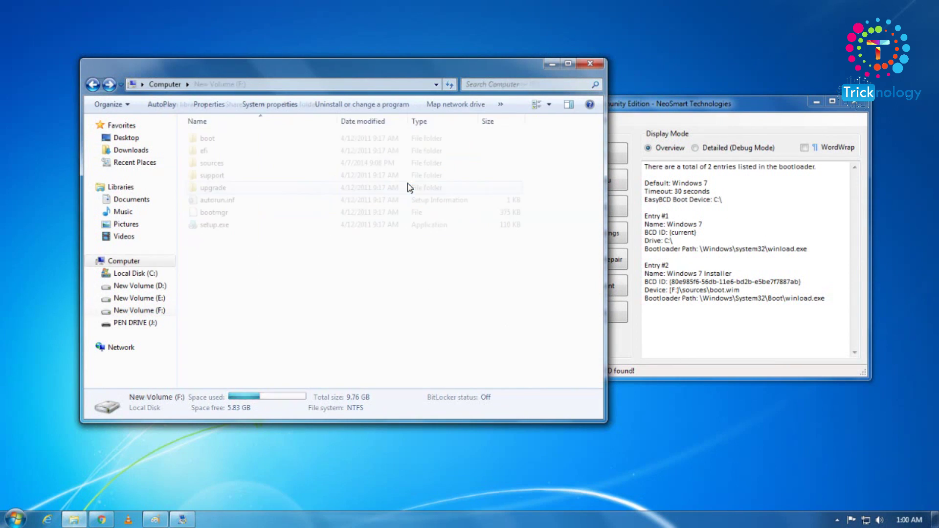
left_click_drag(353, 262, 293, 65)
left_click_drag(230, 259, 177, 128)
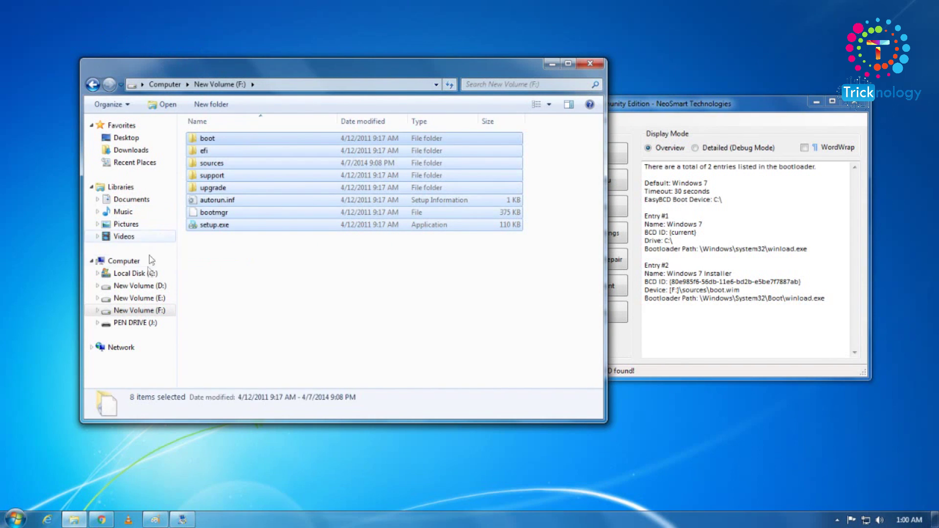
left_click(366, 303)
Bring the EasyBCD window in front of Explorer.
left_click_drag(488, 73, 420, 71)
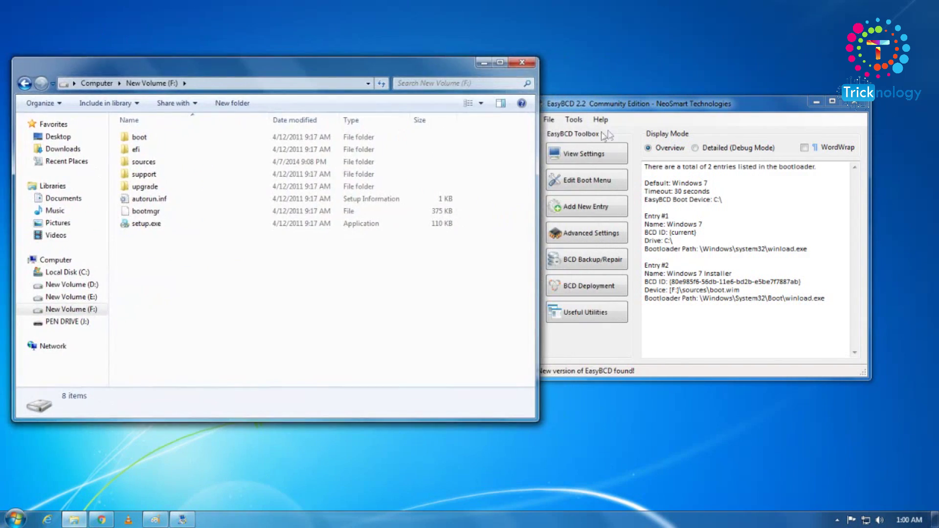
left_click(627, 109)
left_click_drag(627, 109, 396, 91)
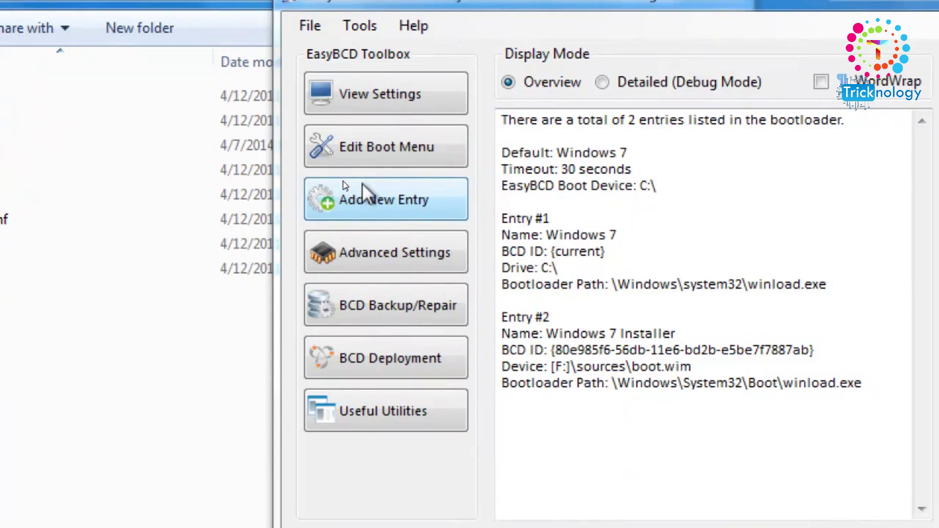
Add a new WinPE entry of type WIM Image (Ramdisk) named NST WinPE Image.
left_click(452, 199)
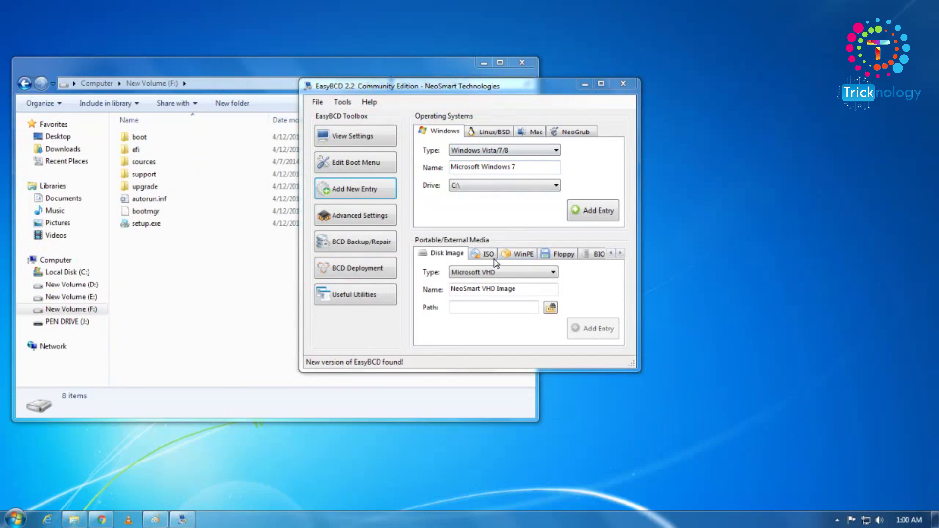
left_click(508, 255)
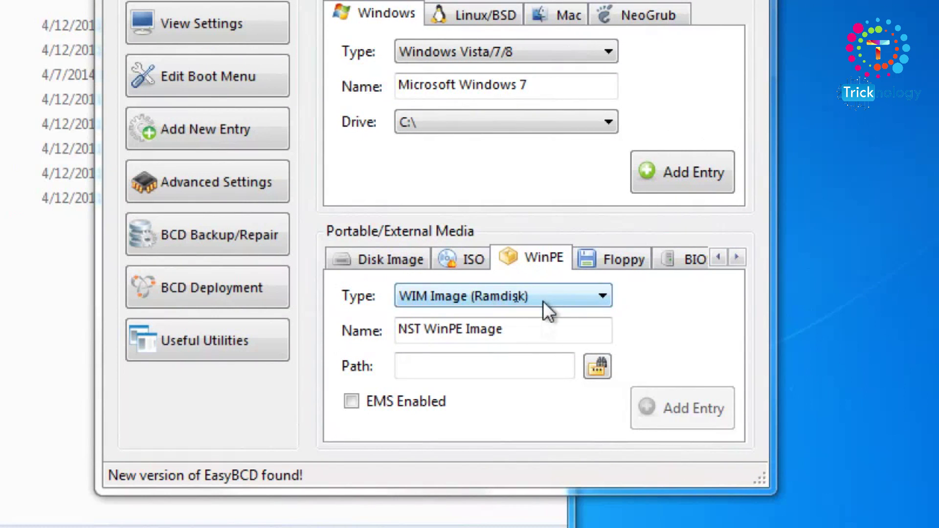
left_click(599, 368)
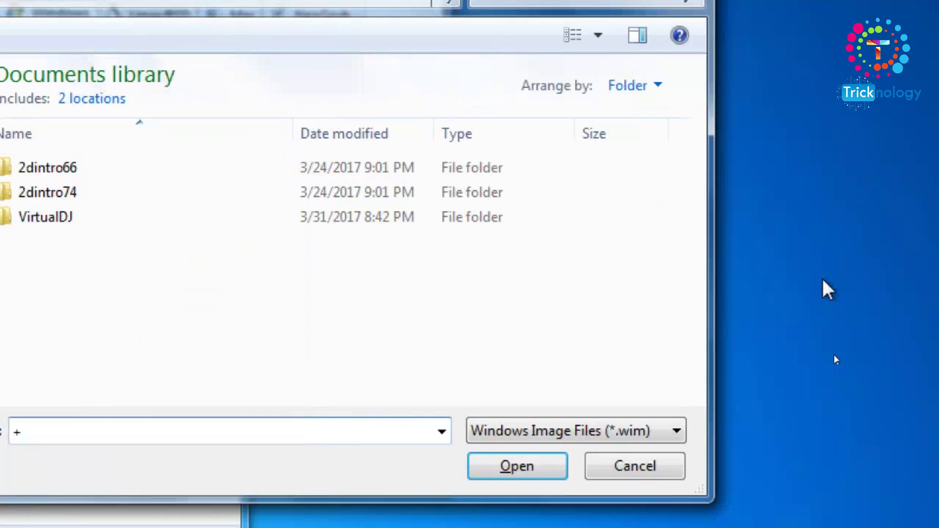
Browse to F:\sources and choose boot.wim as the WinPE entry's image file.
left_click(589, 449)
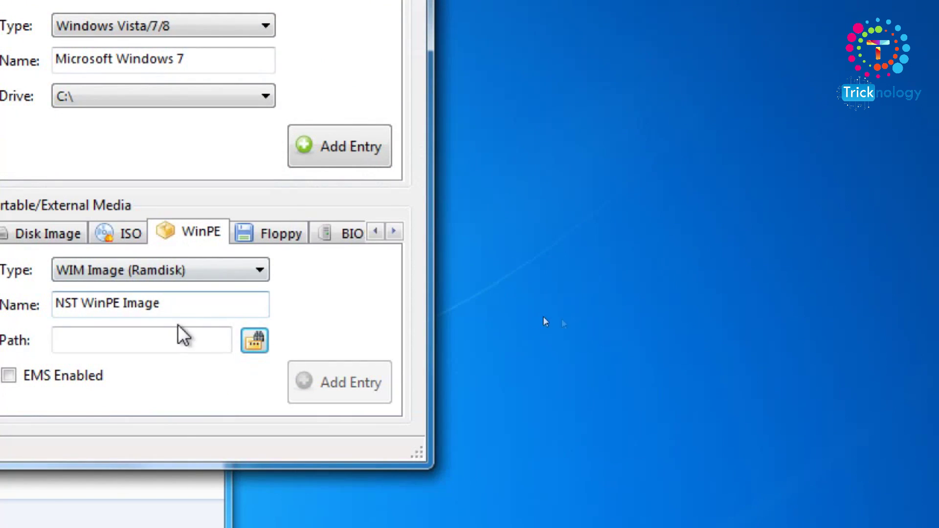
left_click(254, 345)
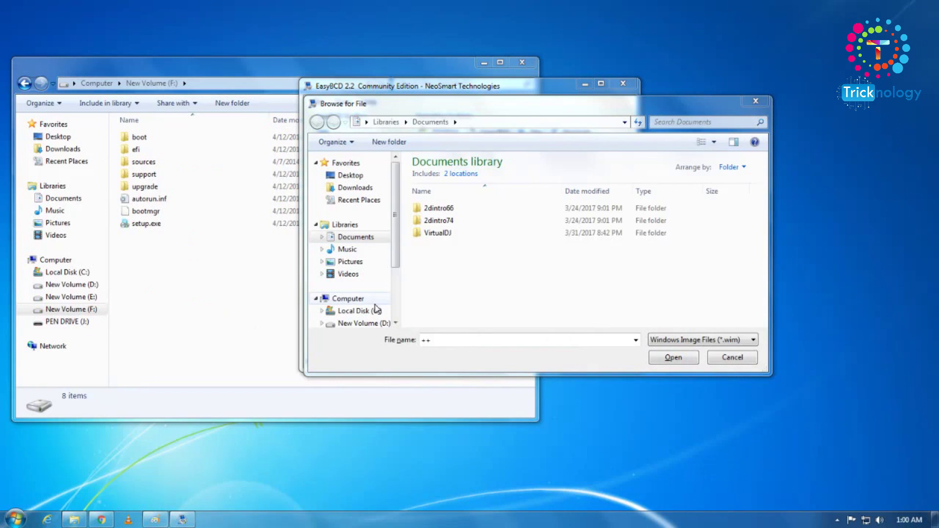
left_click(348, 298)
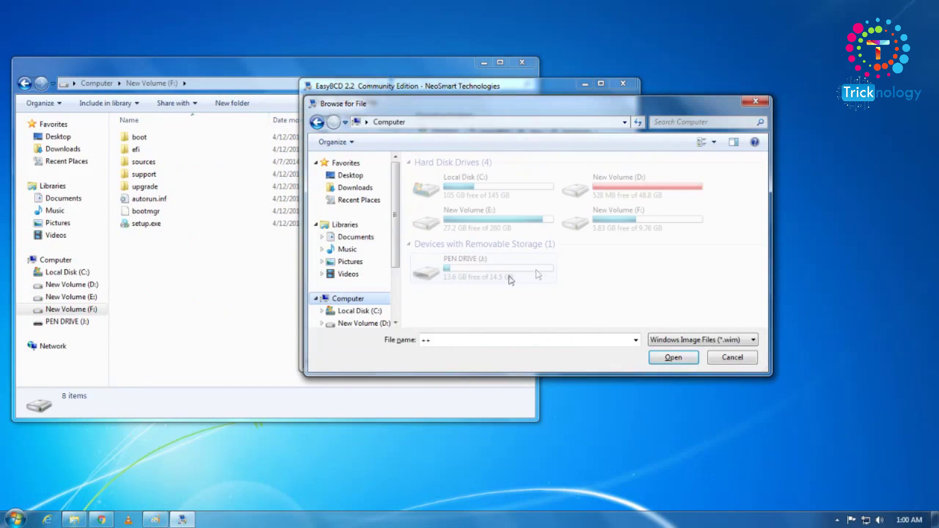
double_click(617, 236)
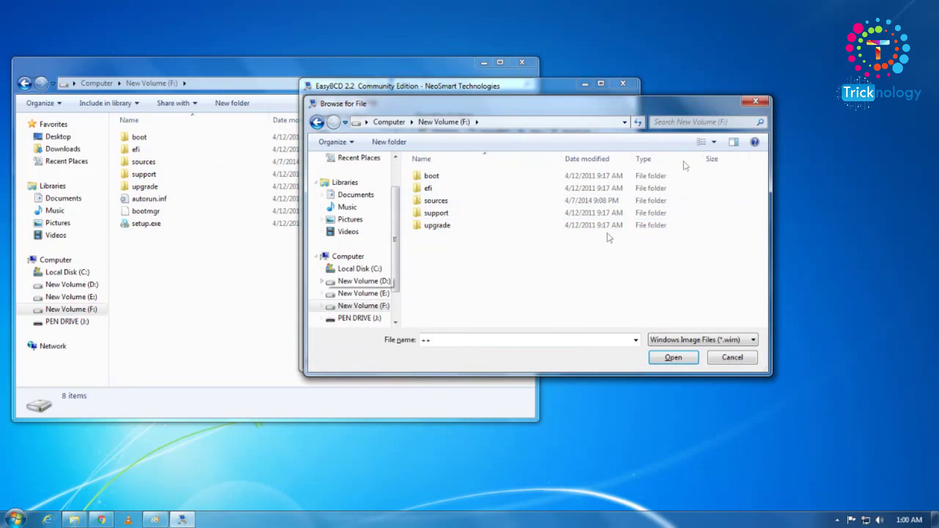
left_click(495, 200)
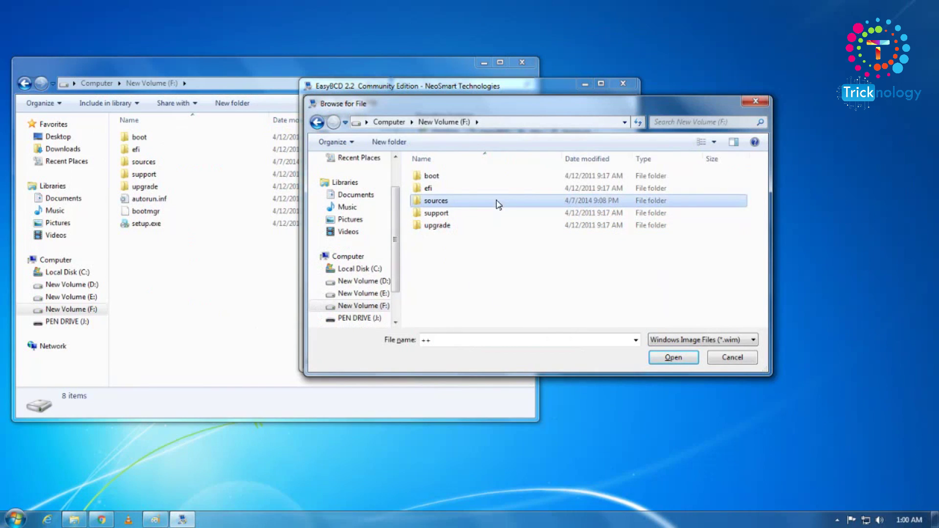
double_click(466, 208)
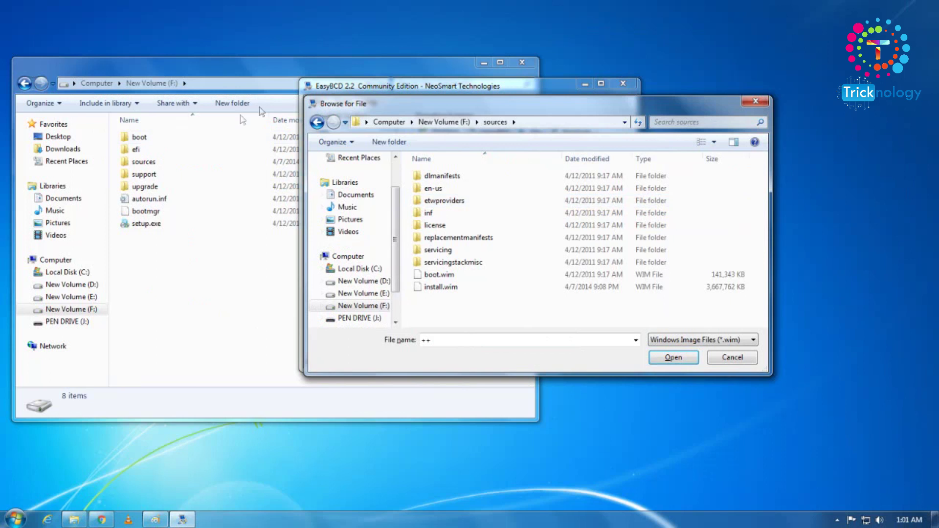
left_click(317, 123)
double_click(443, 204)
left_click(317, 123)
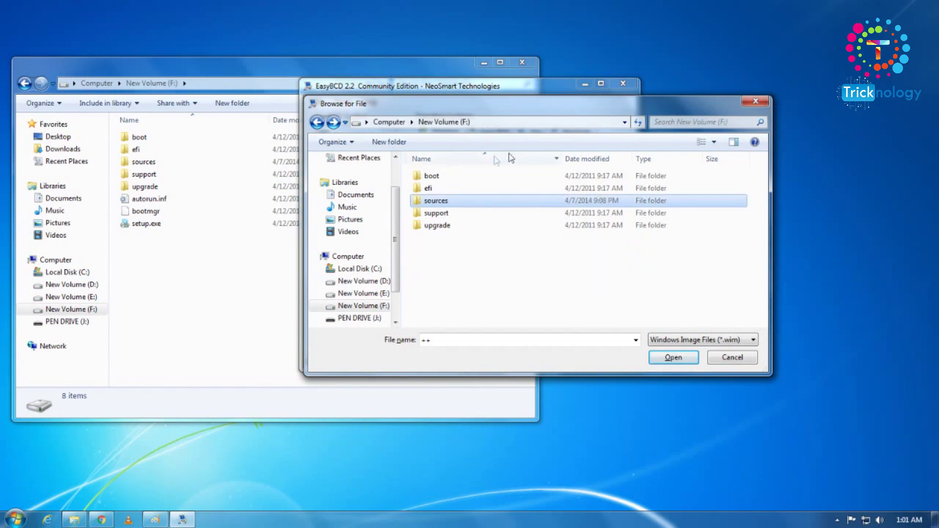
double_click(457, 202)
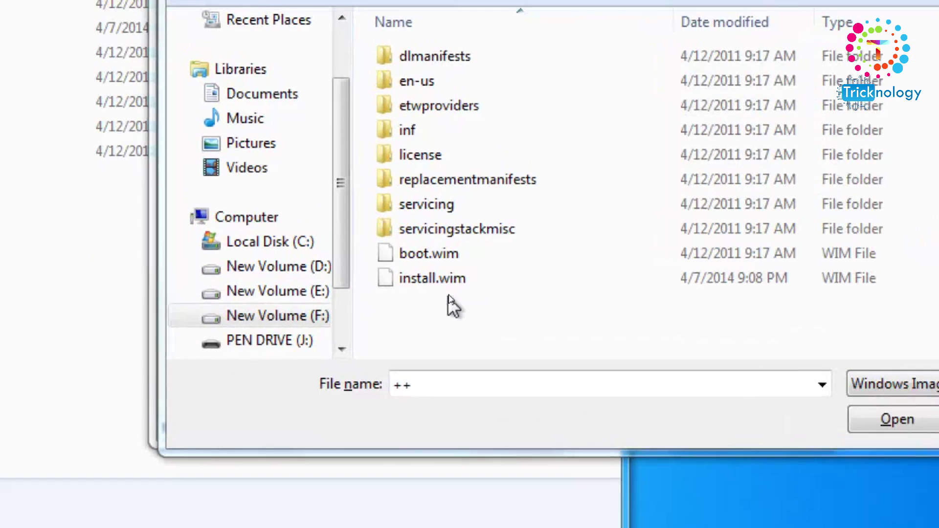
left_click(282, 260)
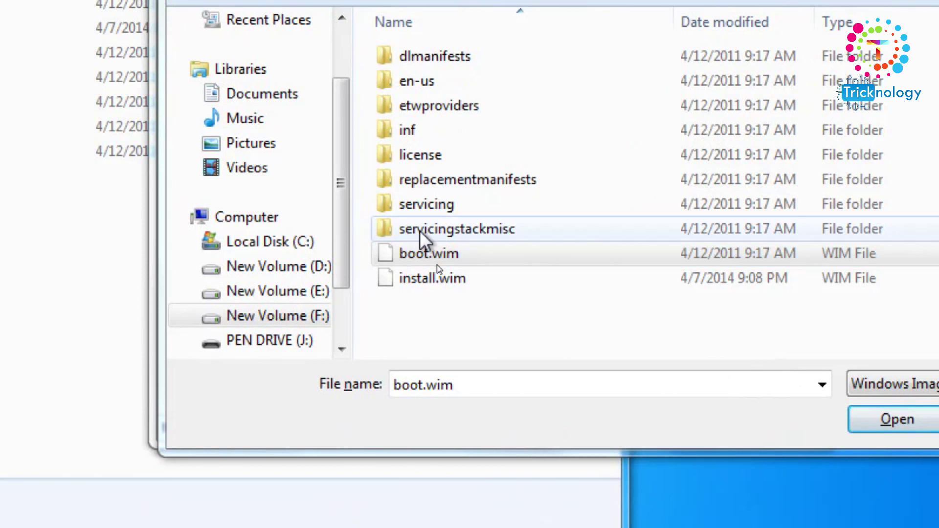